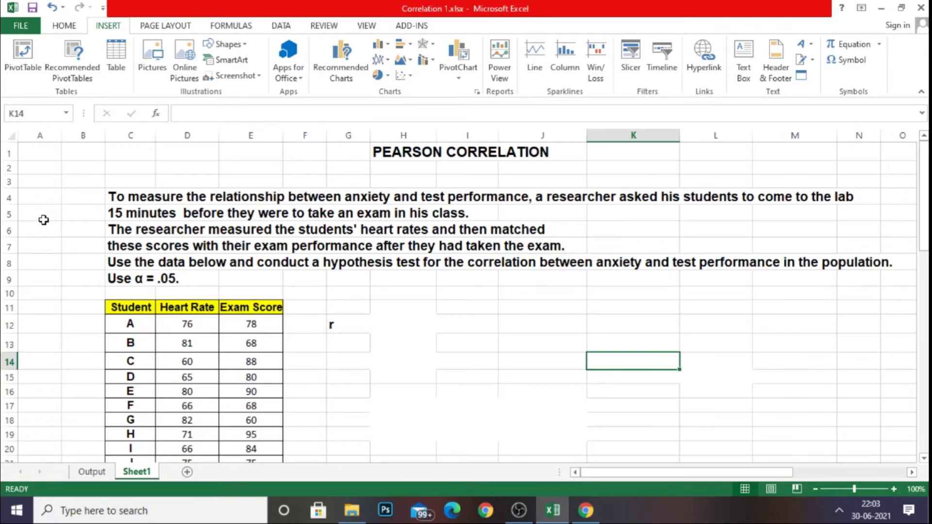
- Review the correlation problem, student data, hypotheses, decision rules, degrees of freedom and critical value table on Sheet1
scroll(381, 312, "down", 1)
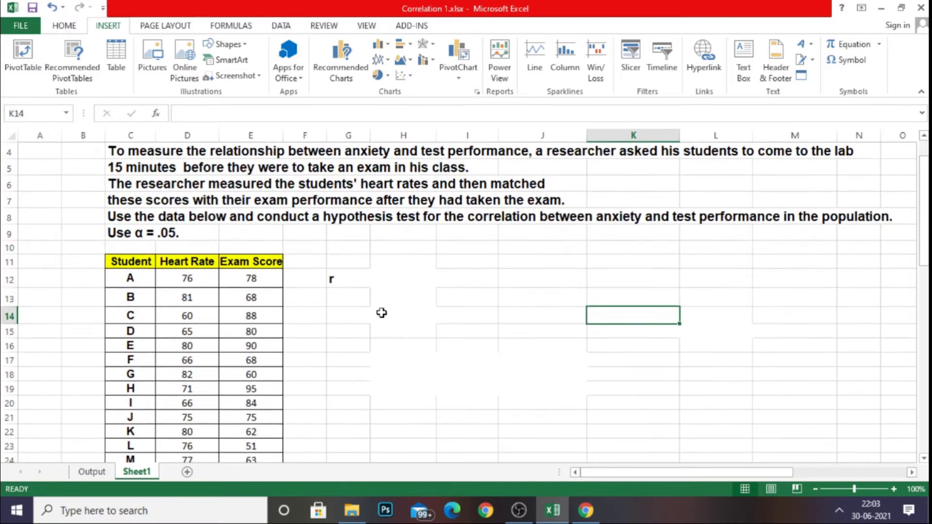
scroll(187, 295, "down", 1)
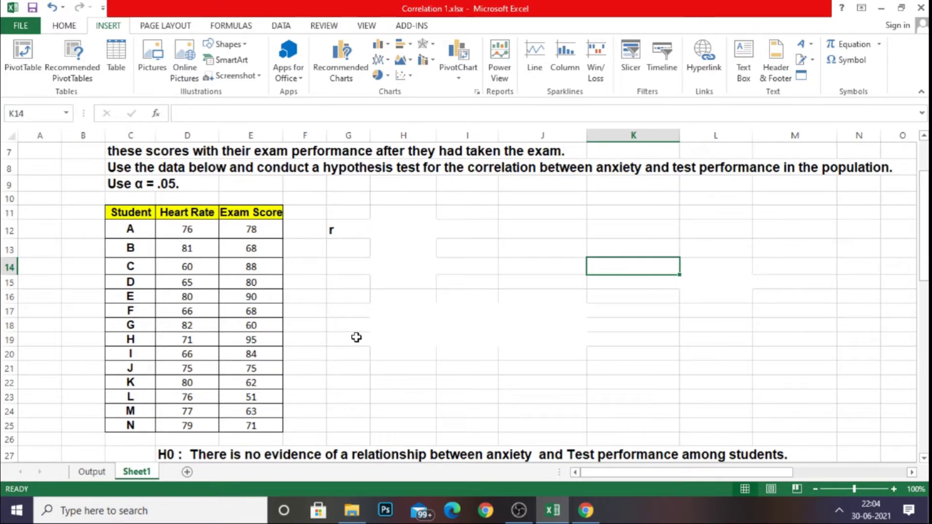
scroll(357, 338, "up", 2)
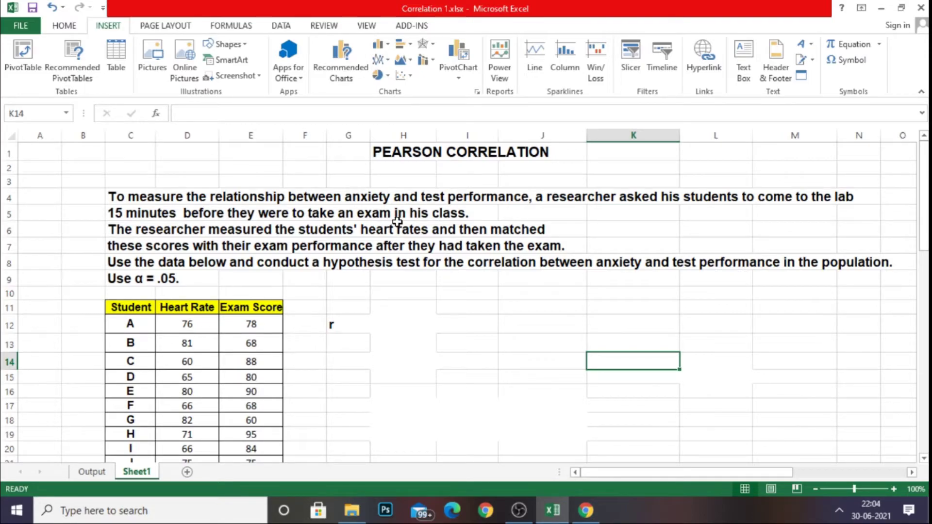
scroll(397, 222, "down", 5)
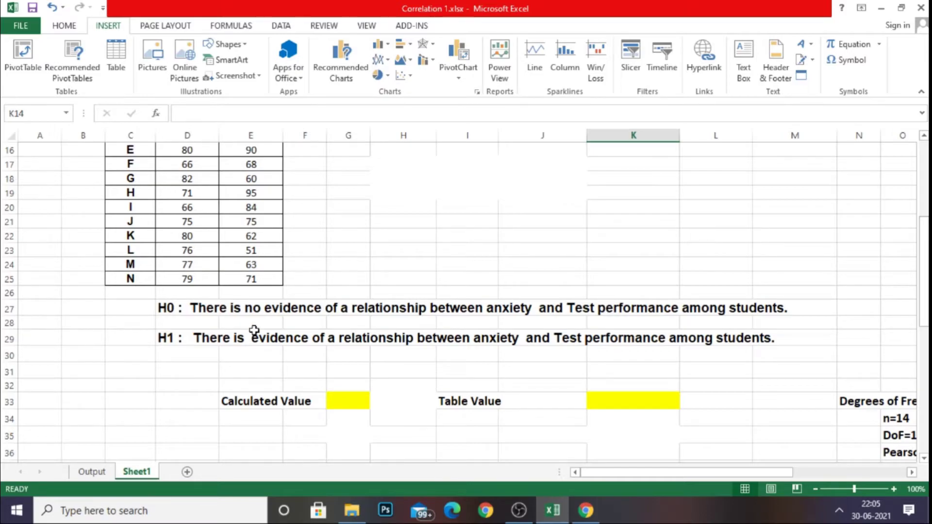
scroll(246, 334, "down", 1)
scroll(246, 334, "down", 1)
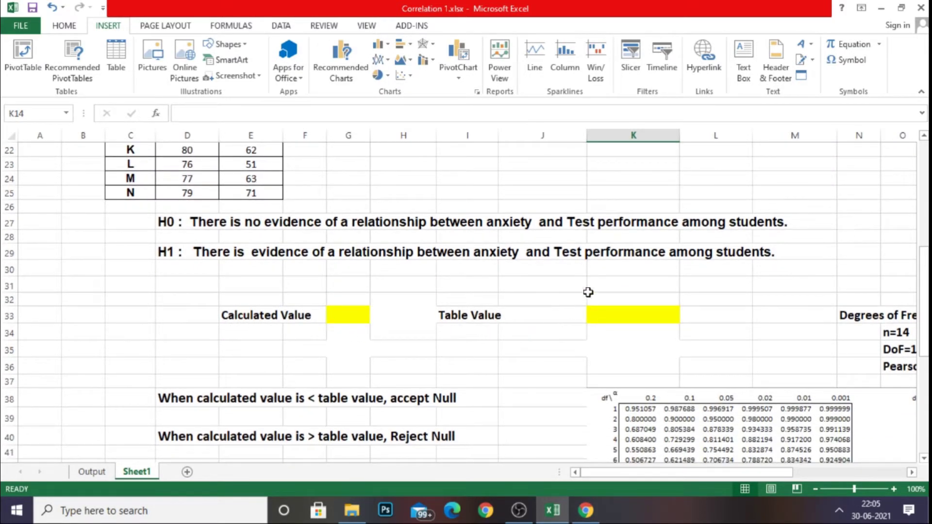
scroll(591, 283, "down", 2)
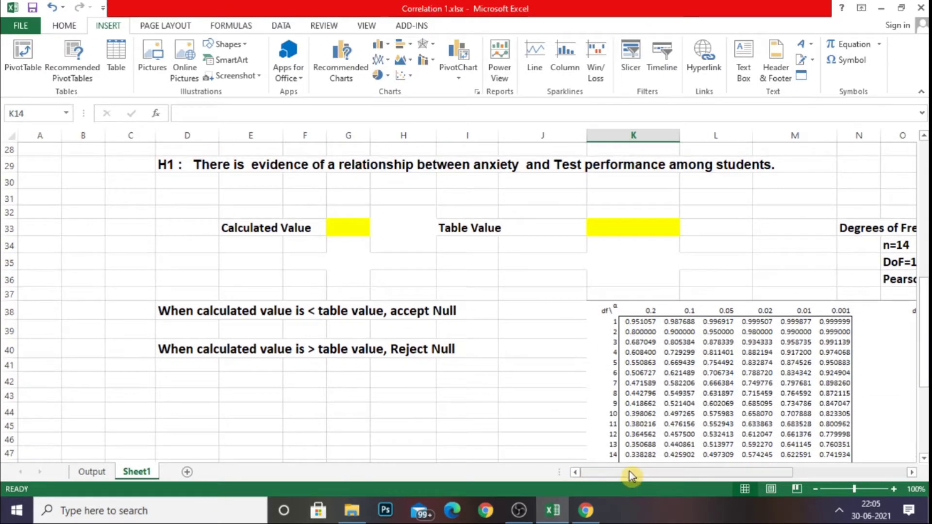
left_click_drag(629, 471, 731, 480)
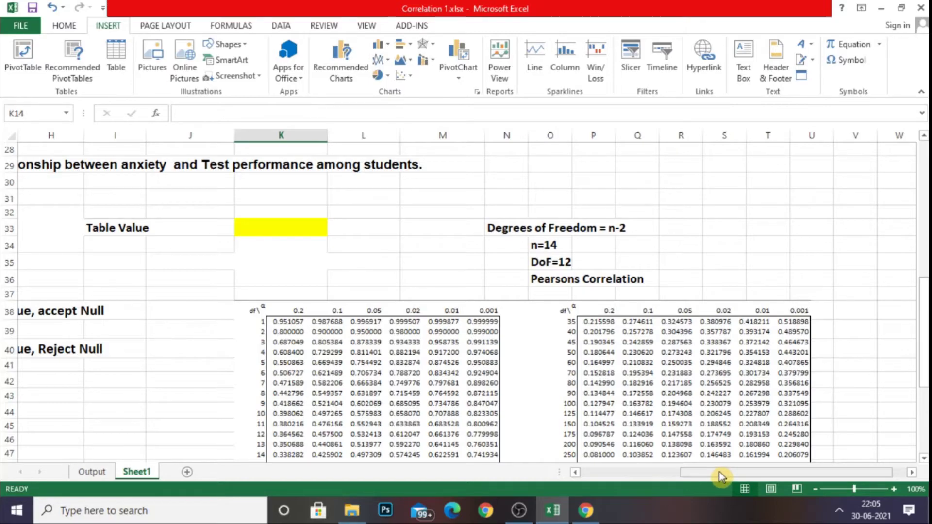
left_click_drag(656, 478, 616, 473)
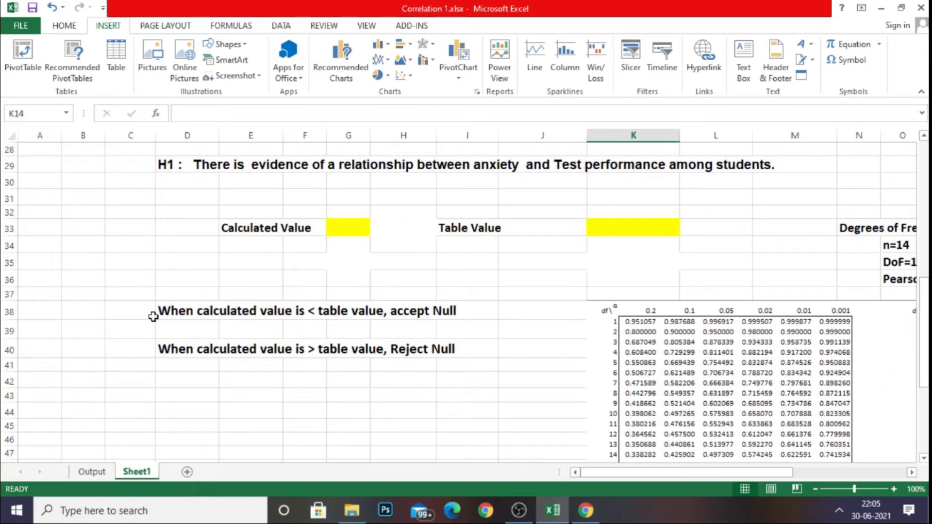
scroll(420, 340, "up", 7)
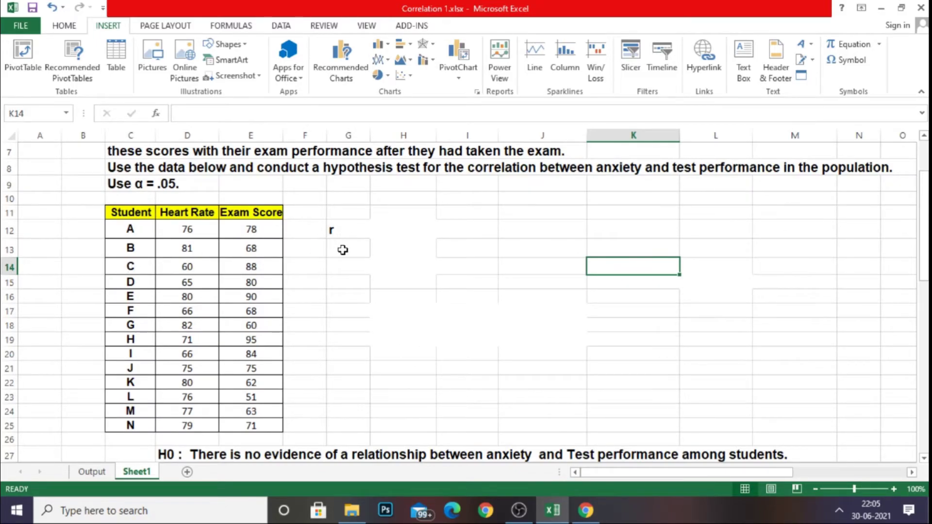
scroll(341, 249, "up", 2)
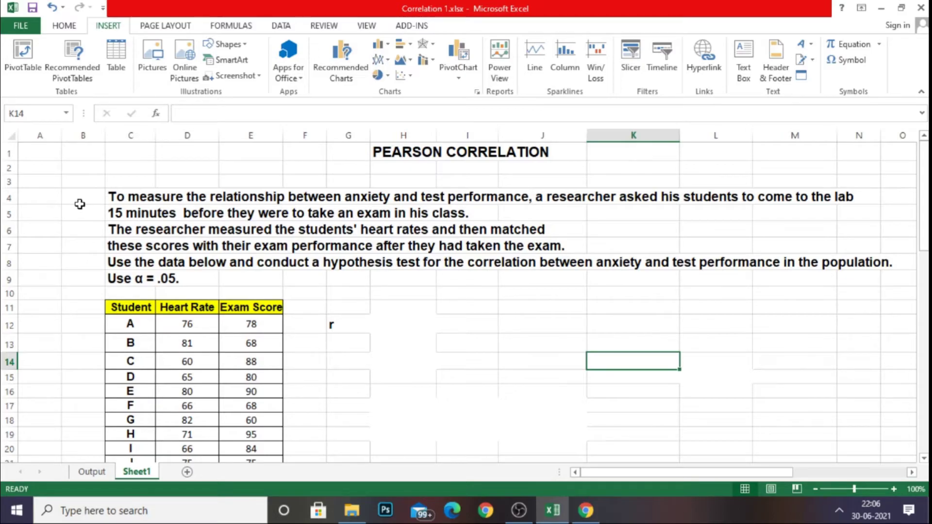
- Calculate r in cell H12 with =CORREL(D12:D25,E12:E25), using the heart rates and exam scores
left_click(342, 326)
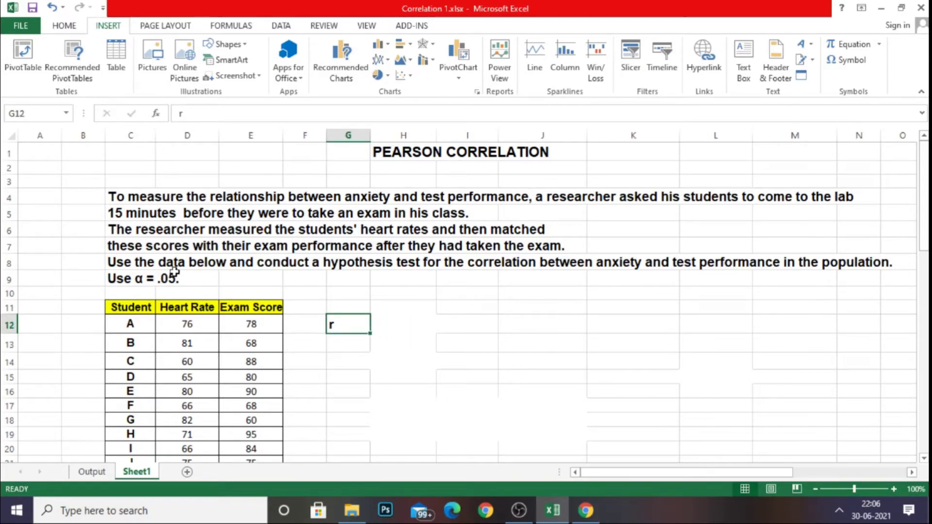
left_click(410, 323)
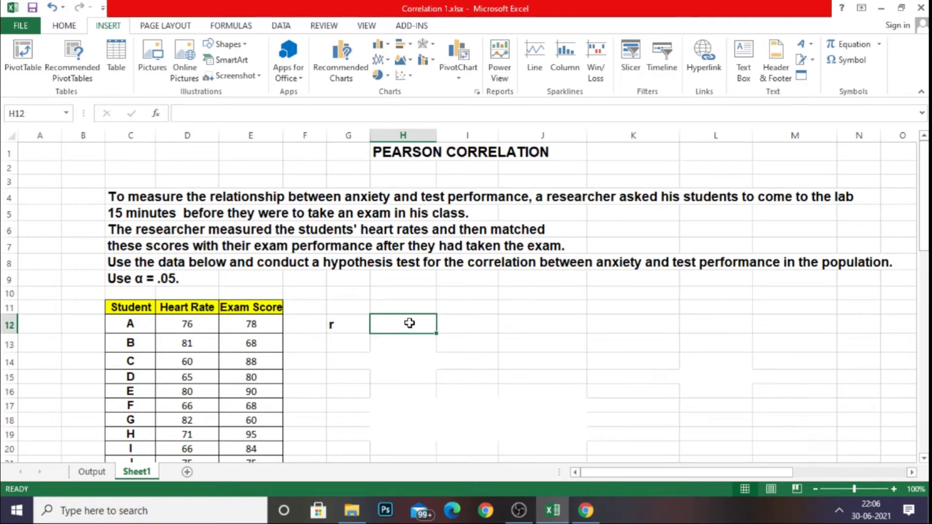
type("=")
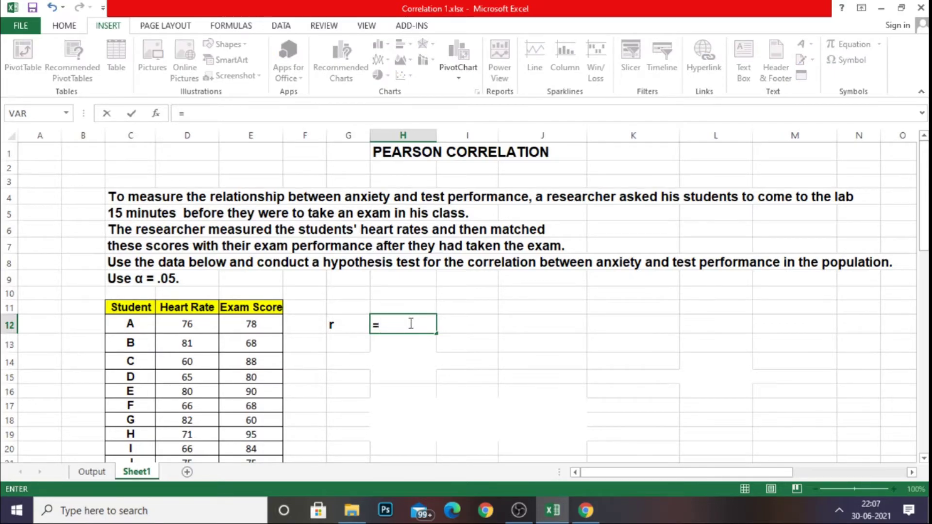
type("CO")
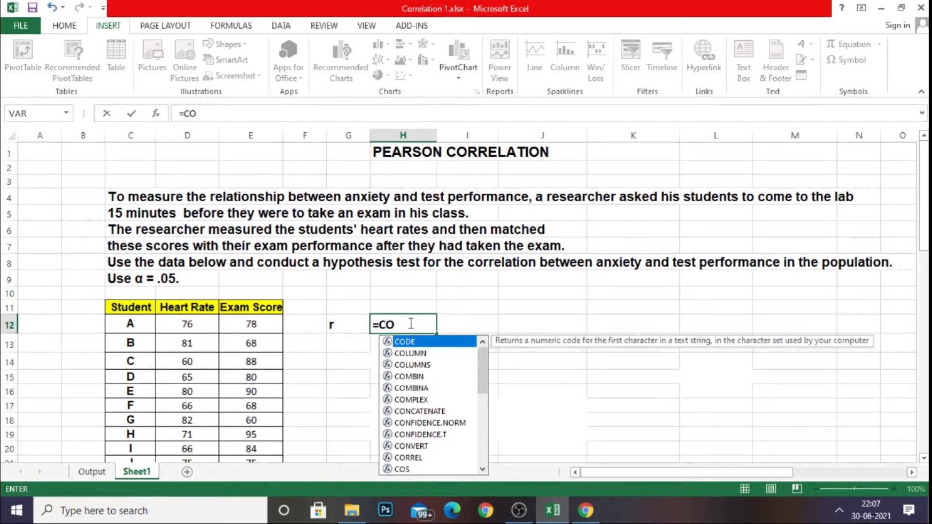
type("RRE")
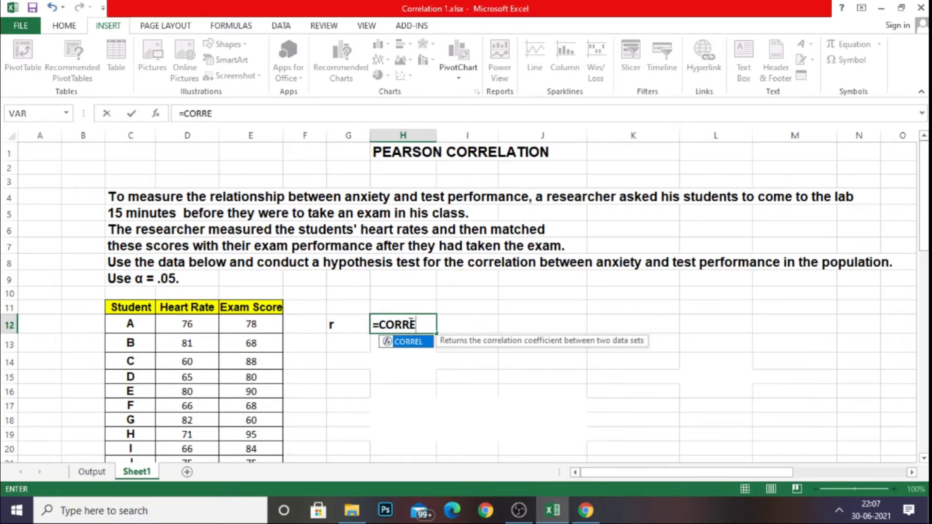
double_click(425, 345)
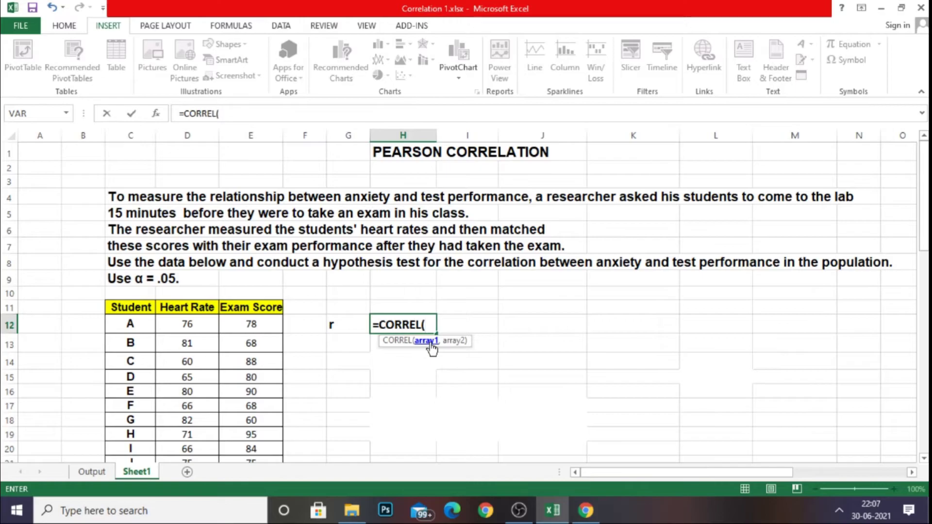
left_click(193, 325)
left_click_drag(193, 325, 188, 442)
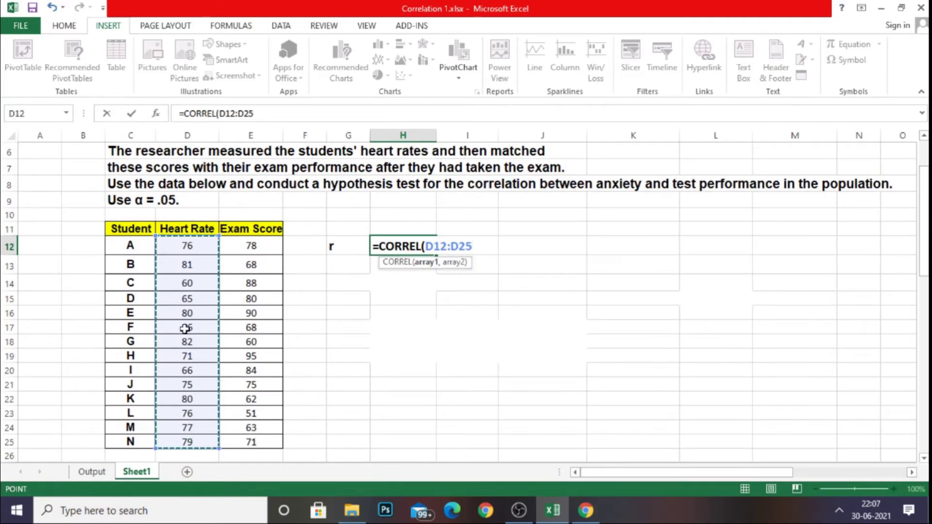
type(",")
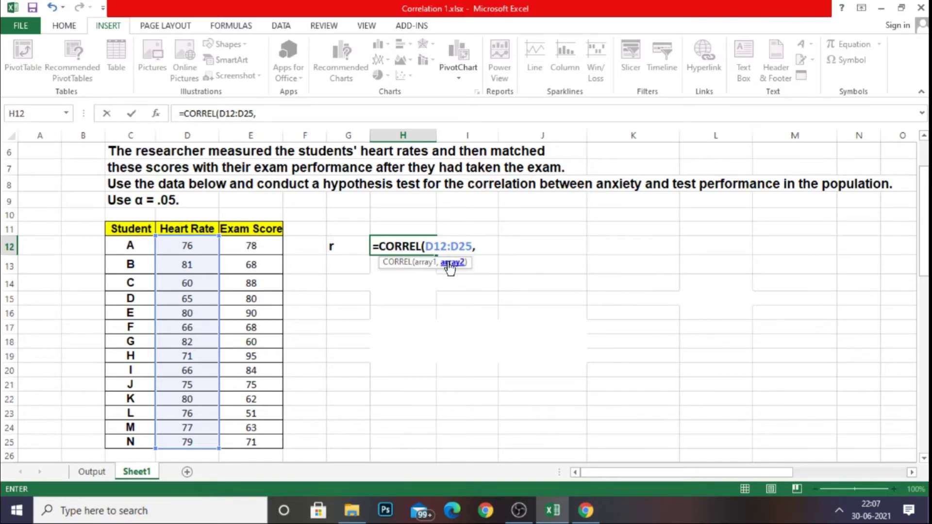
left_click_drag(264, 246, 262, 438)
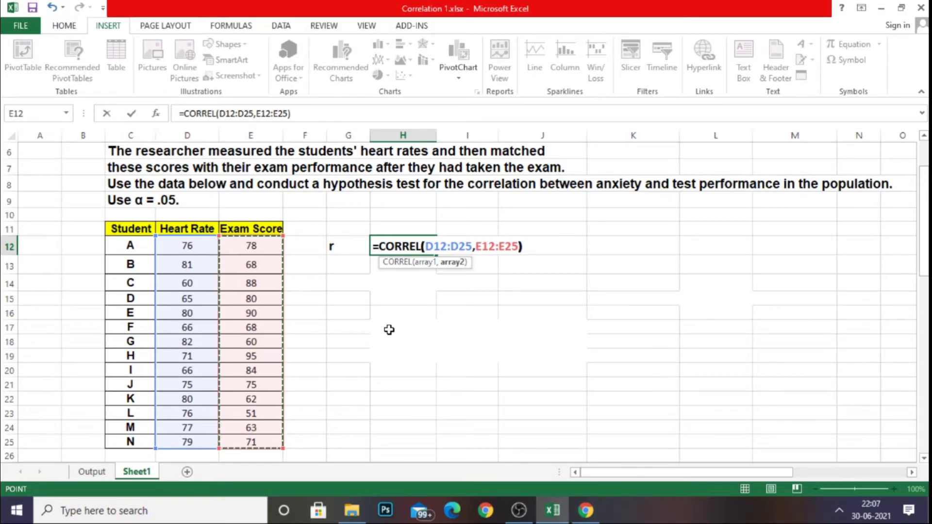
type(")")
key("Return")
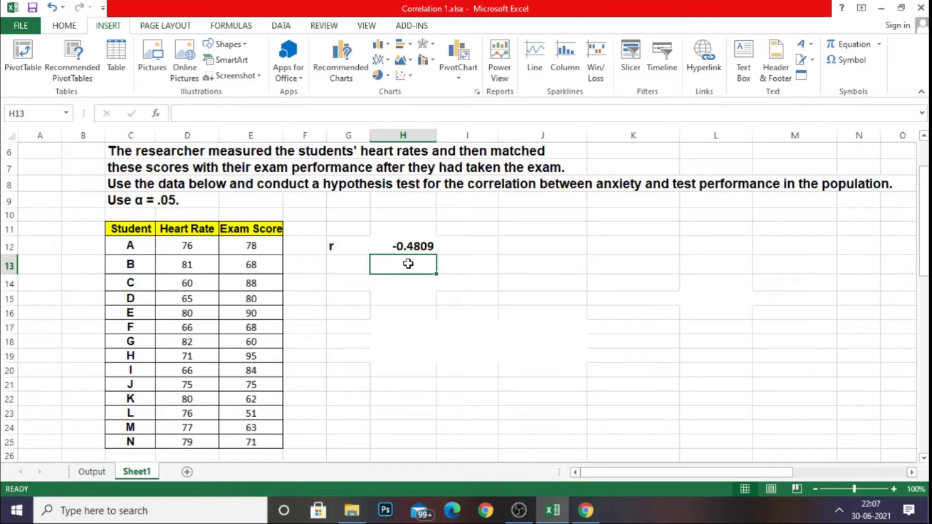
- Highlight the correlation result in cell H12 with a yellow fill
left_click(500, 249)
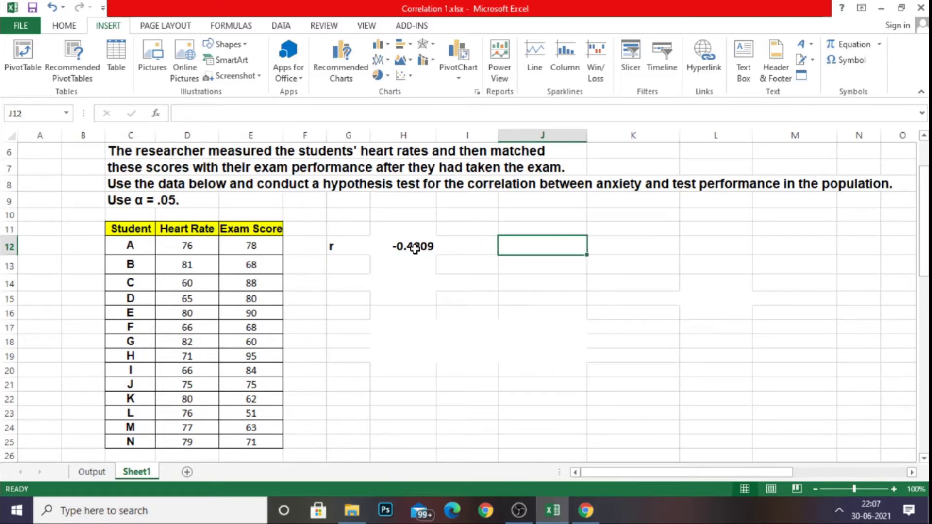
left_click(416, 248)
scroll(250, 214, "up", 2)
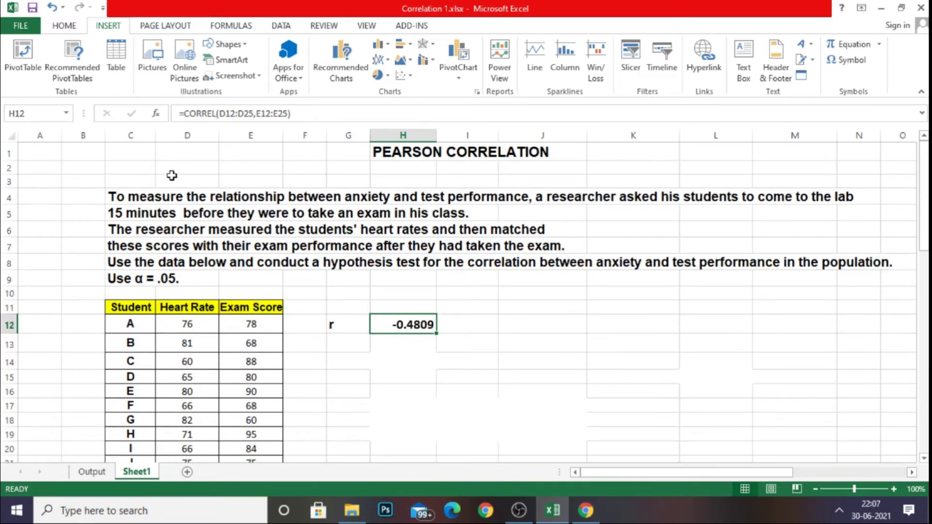
left_click(65, 25)
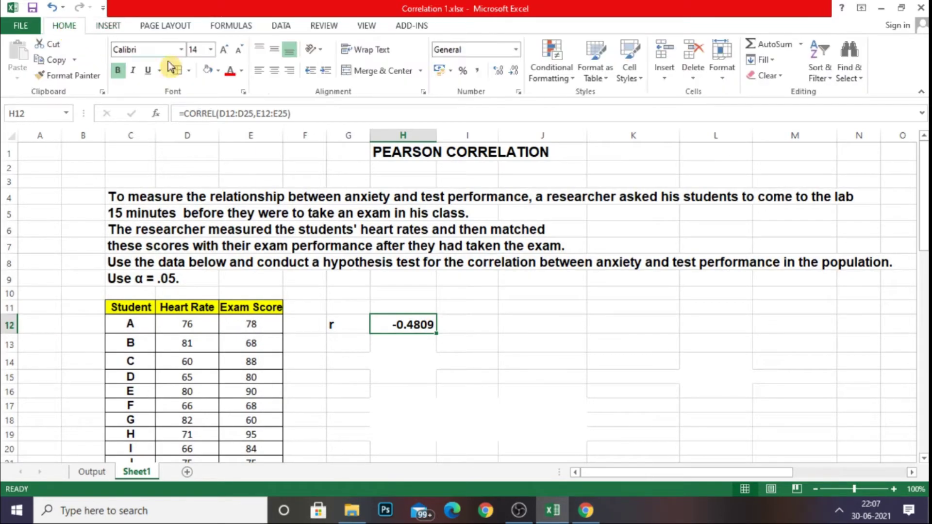
left_click(218, 70)
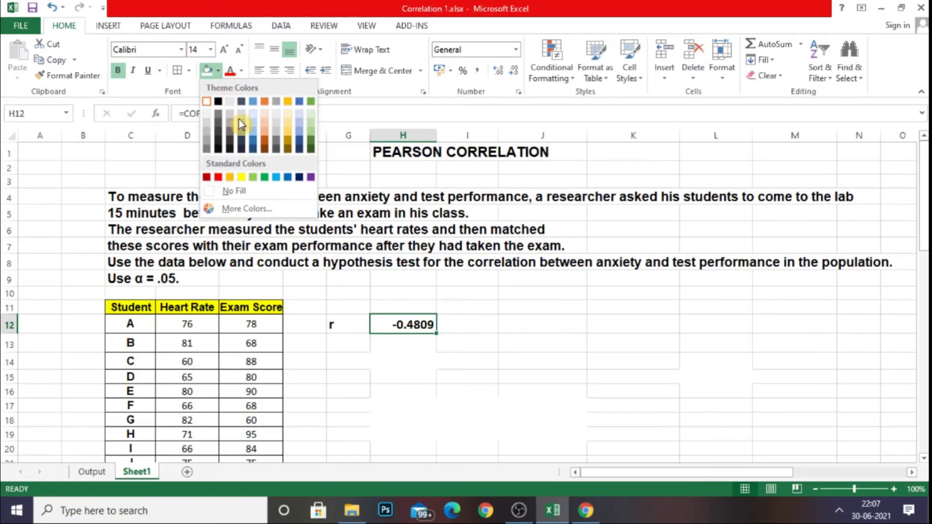
left_click(244, 177)
left_click(567, 343)
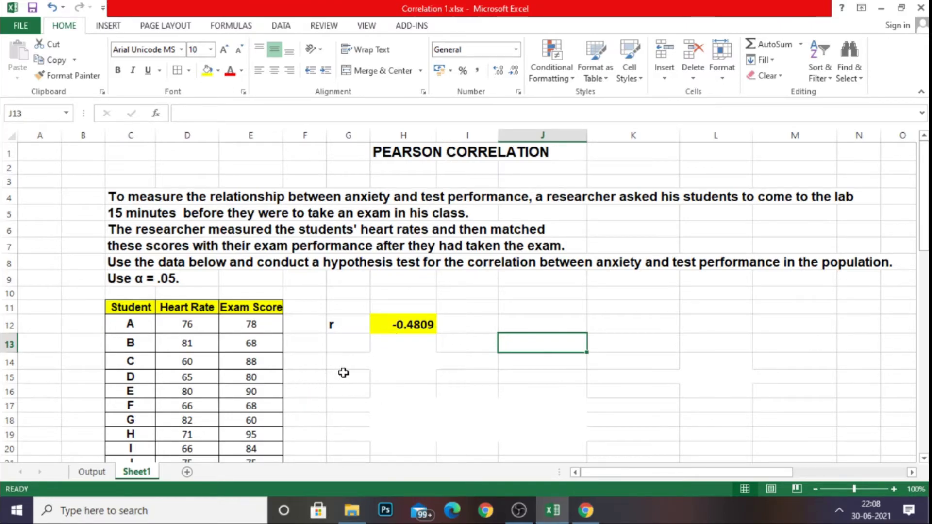
- Enter the label "r" in cell G14 for a second correlation calculation
left_click(335, 361)
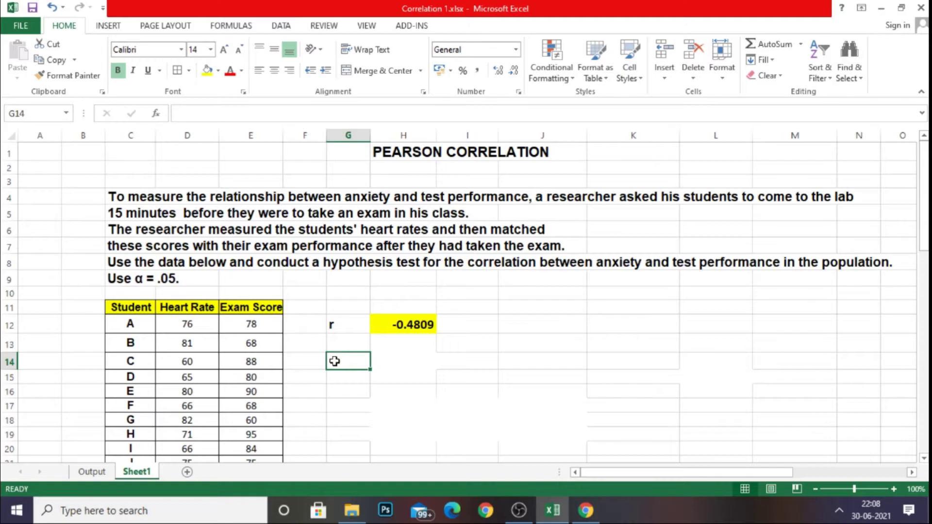
type("r")
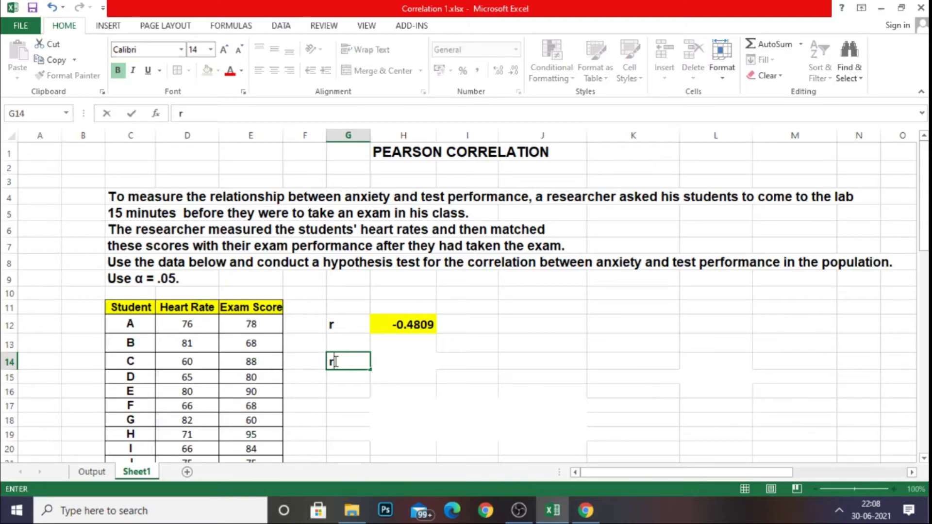
left_click(402, 358)
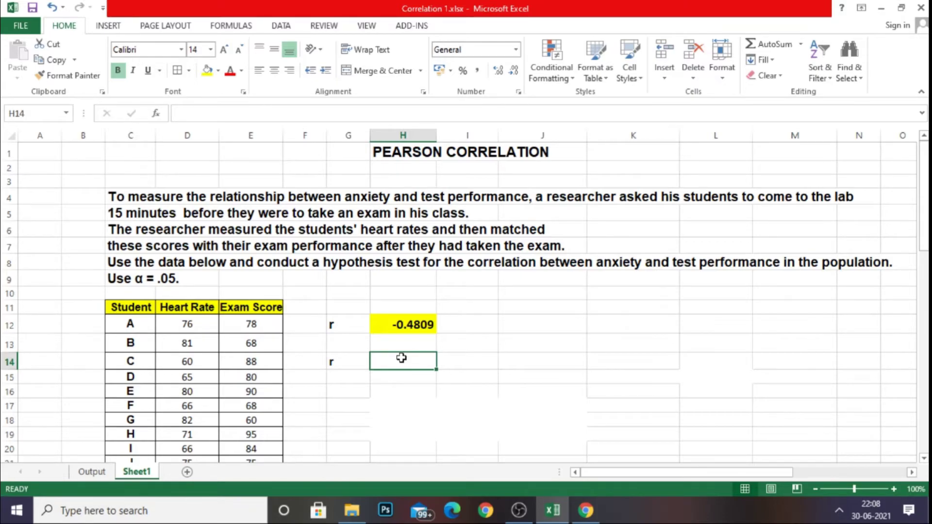
- Calculate r in cell H14 with =PEARSON(D12:D25,E12:E25), using the heart rates and exam scores
type("=")
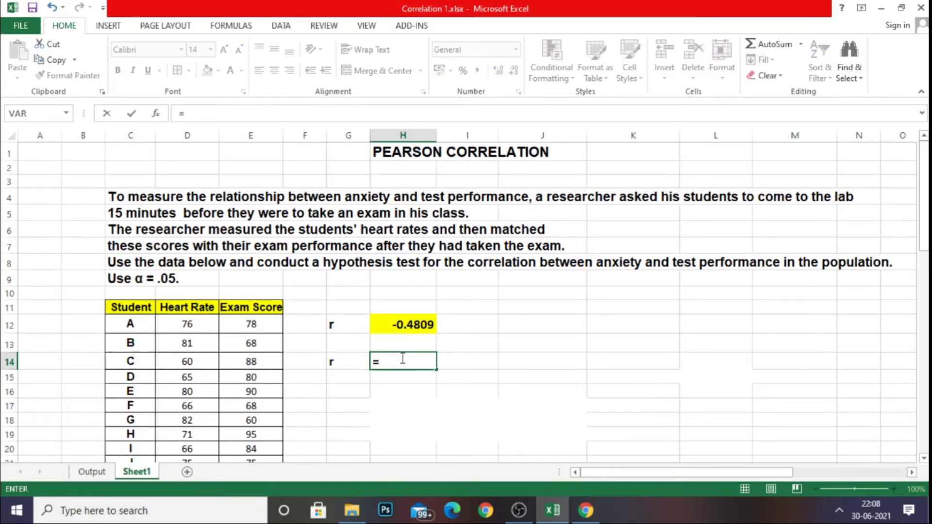
type("per")
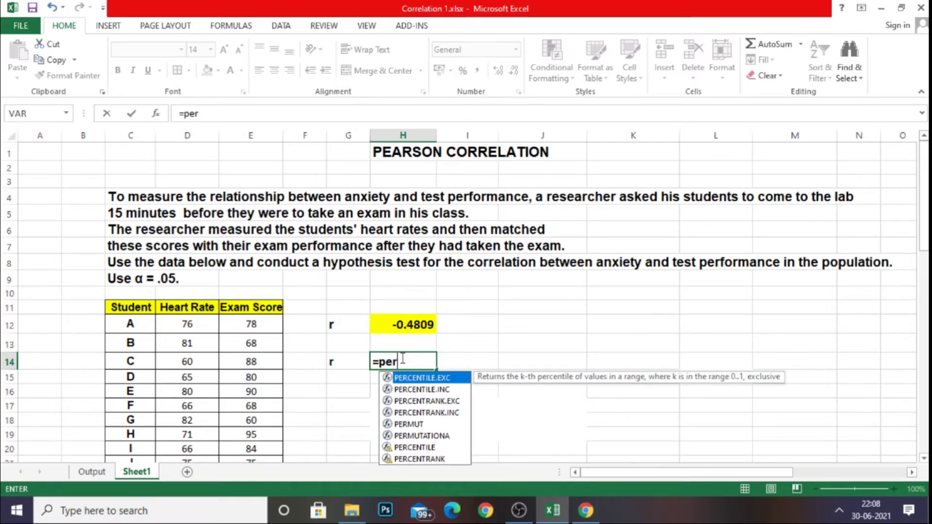
key("BackSpace")
type("ar")
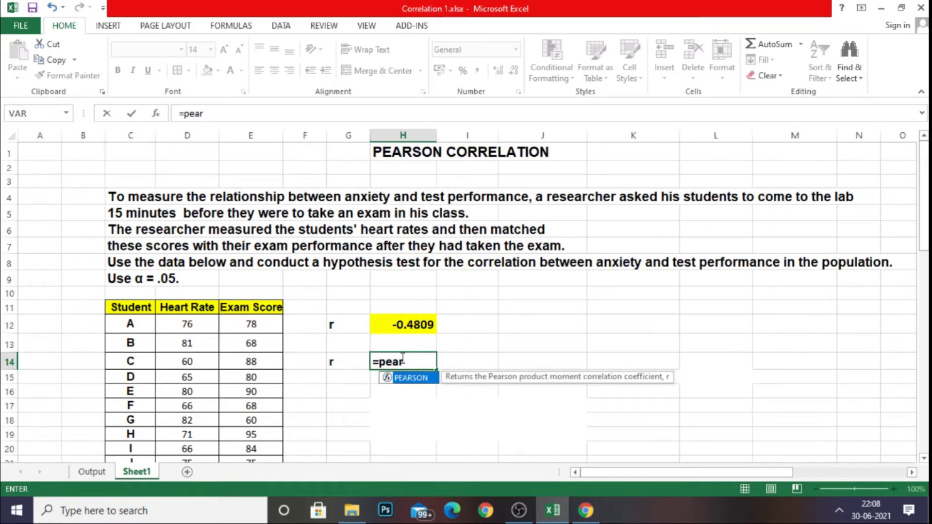
right_click(402, 359)
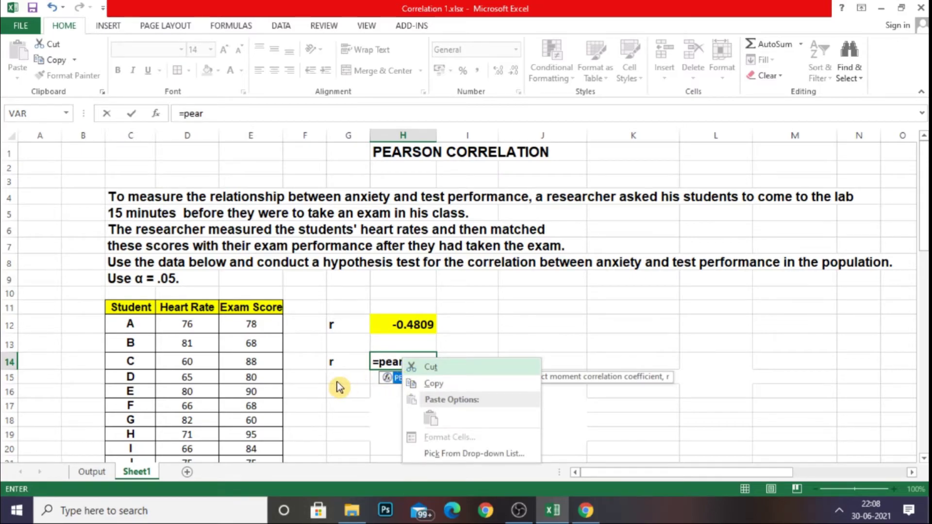
left_click(335, 386)
double_click(409, 378)
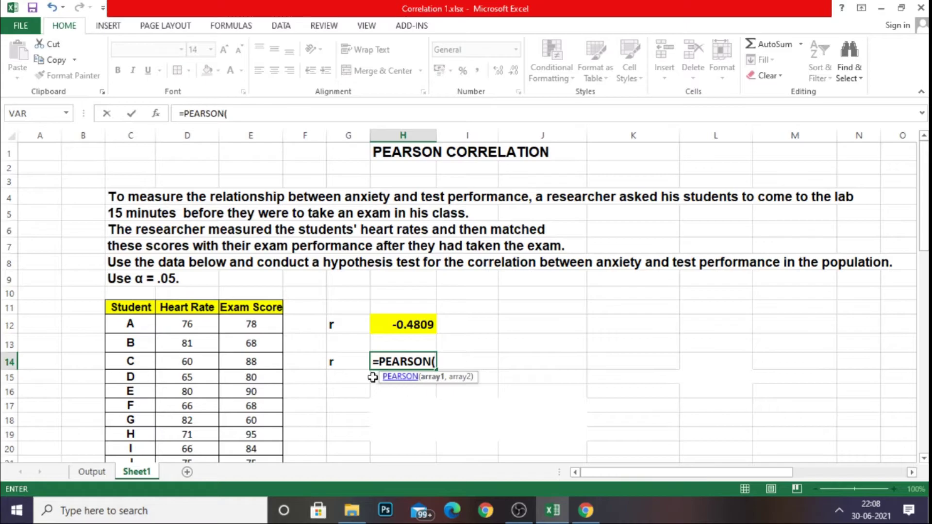
left_click(193, 334)
left_click_drag(193, 334, 197, 444)
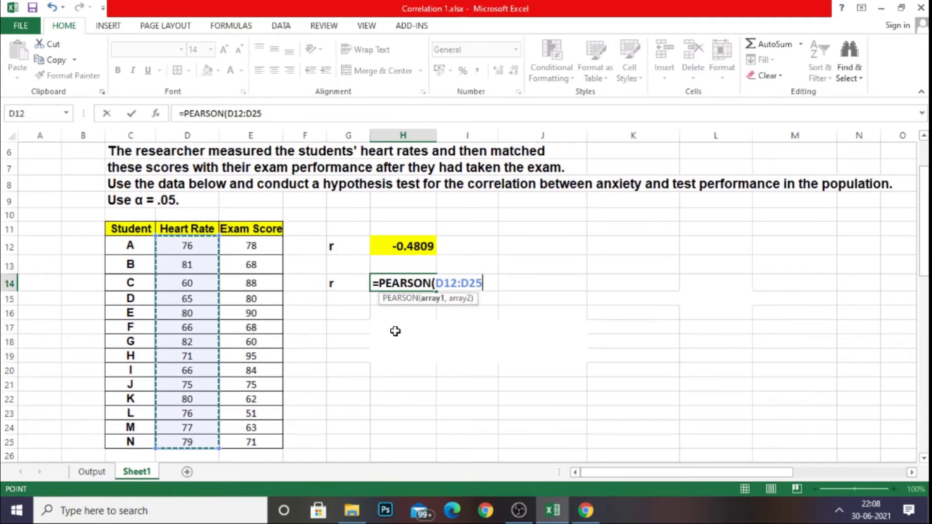
type(",")
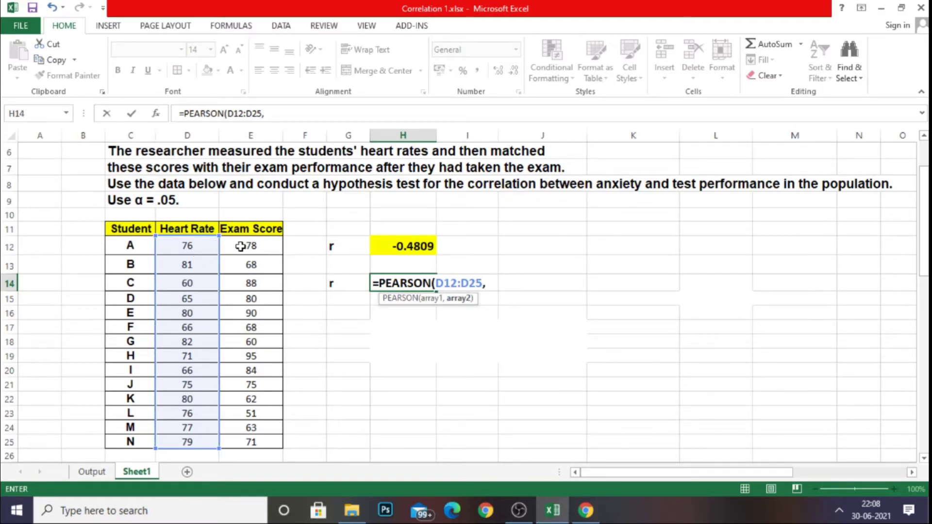
left_click_drag(239, 245, 258, 440)
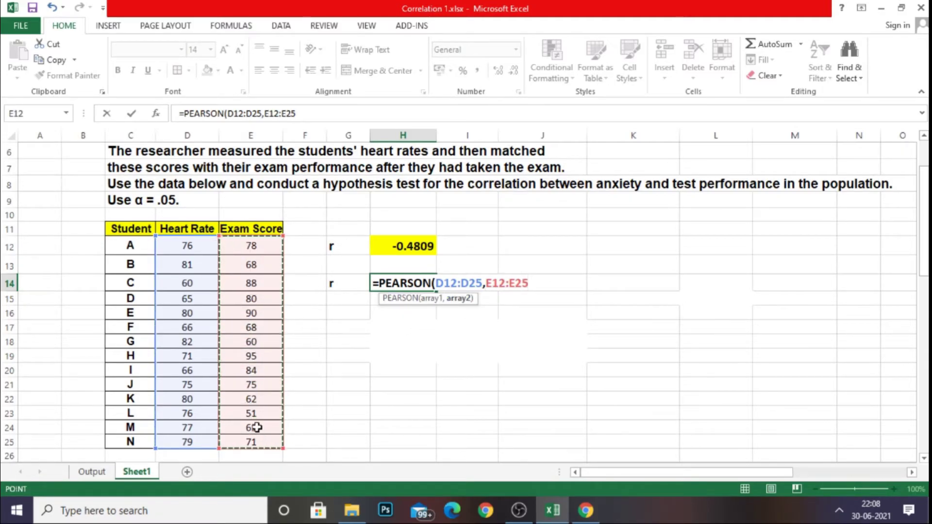
type(")")
key("Return")
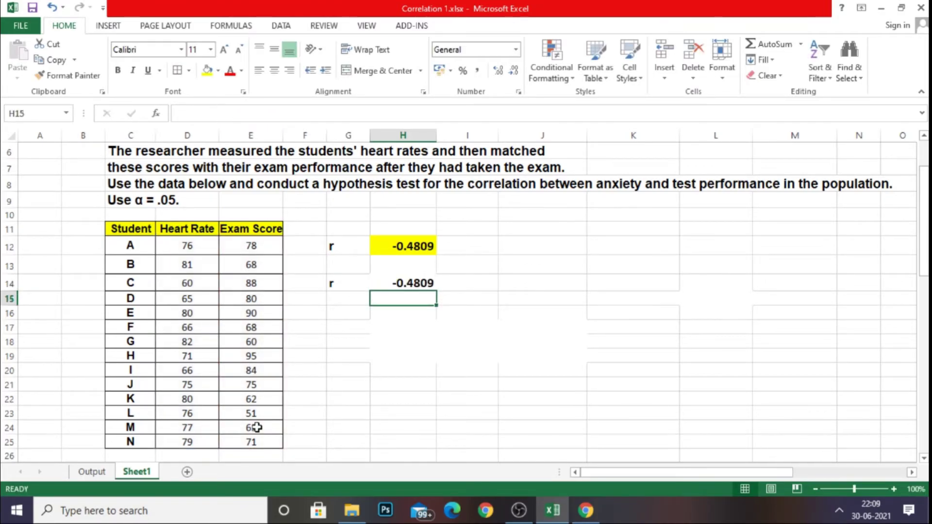
- Highlight the PEARSON result in cell H14 with a yellow fill
left_click(418, 284)
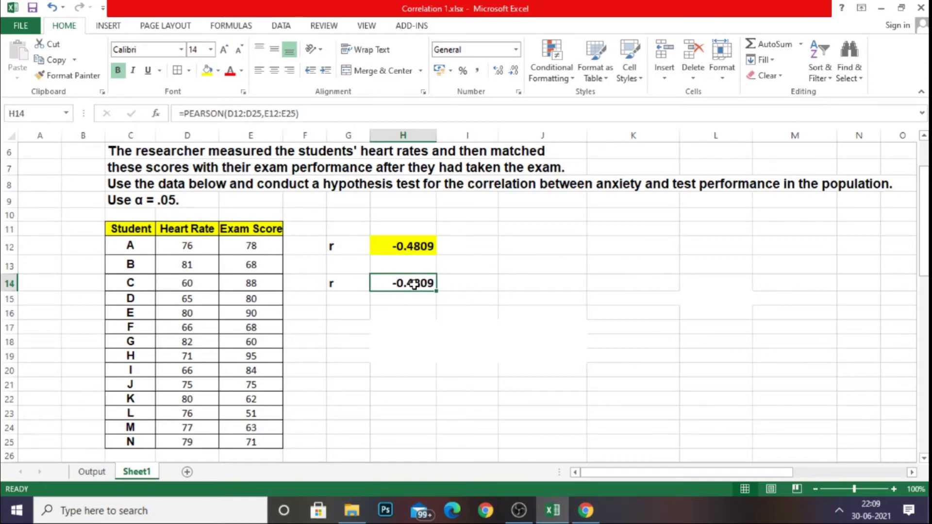
left_click(207, 71)
left_click(517, 266)
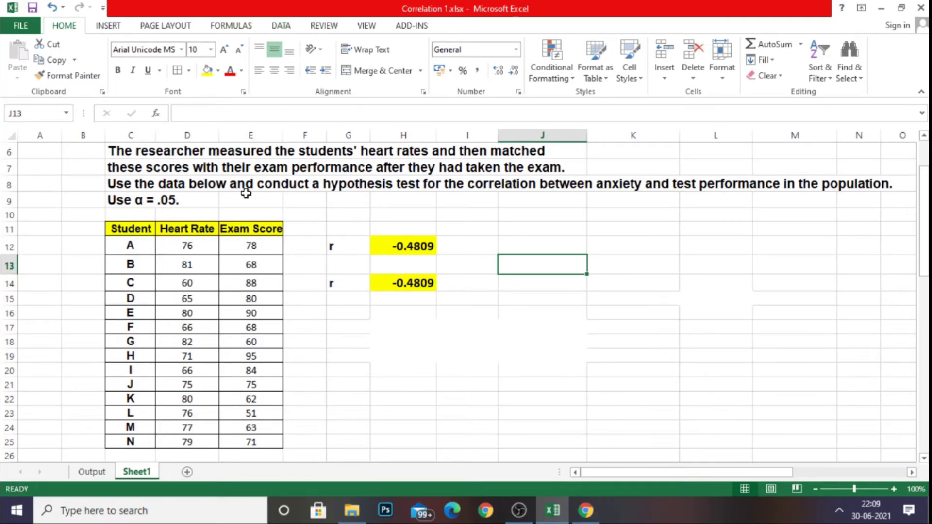
- Open the Correlation tool from the Data Analysis add-in
scroll(246, 193, "up", 2)
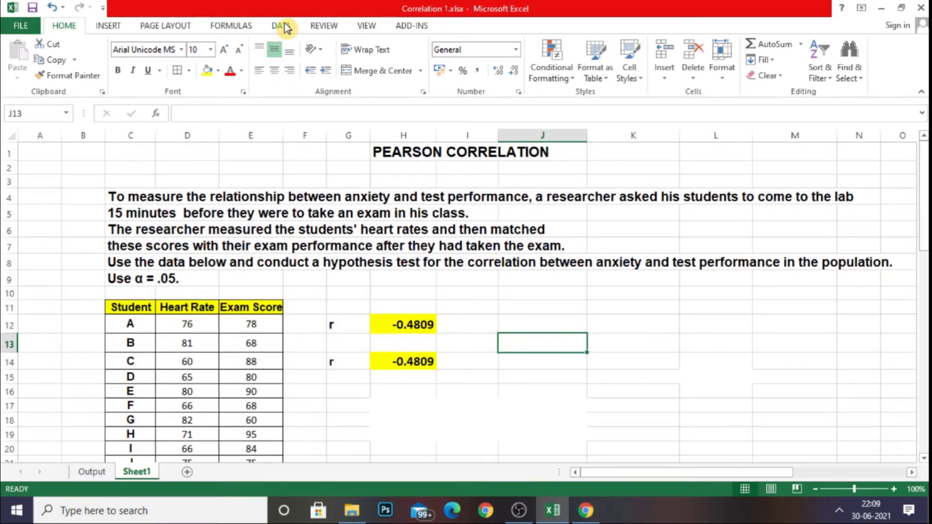
left_click(285, 27)
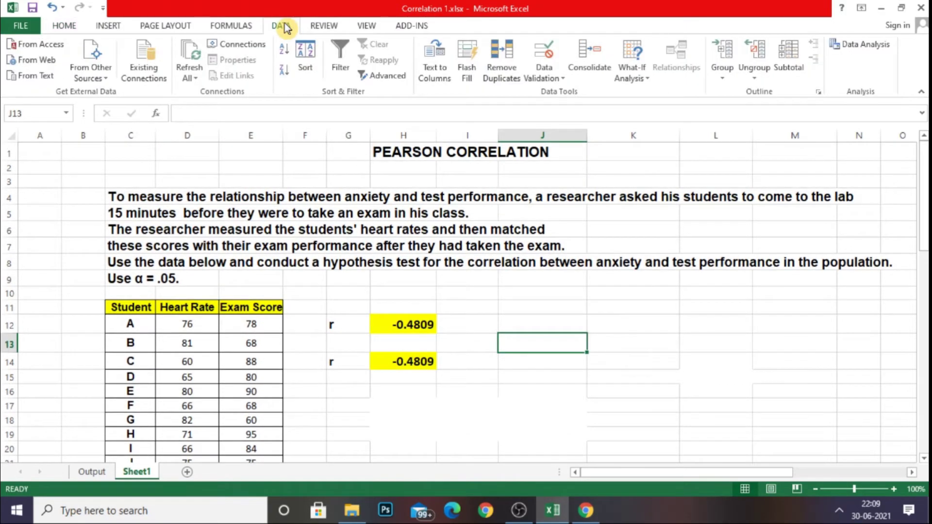
left_click(876, 46)
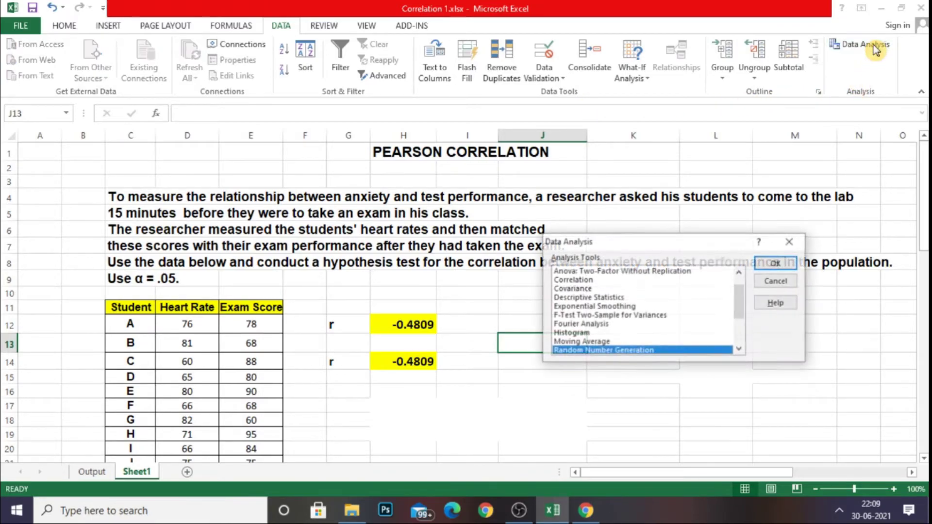
left_click_drag(631, 241, 663, 293)
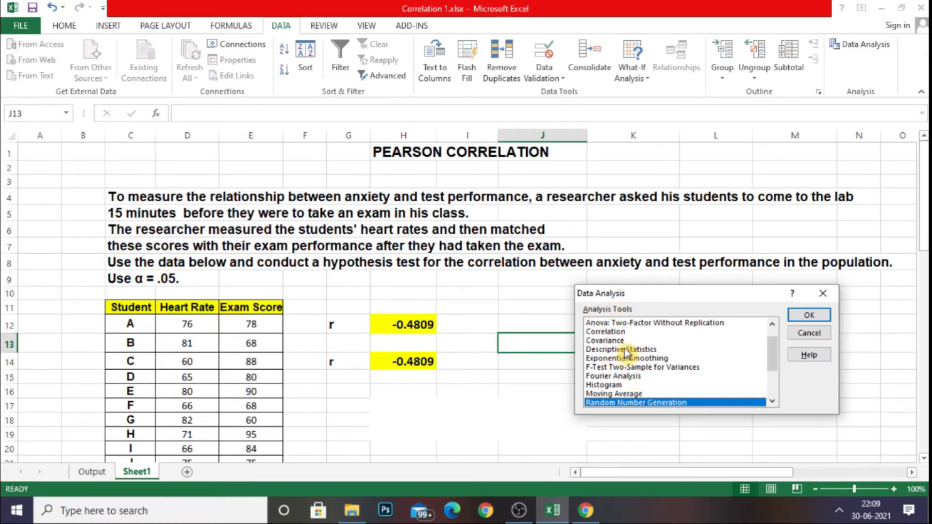
left_click(625, 332)
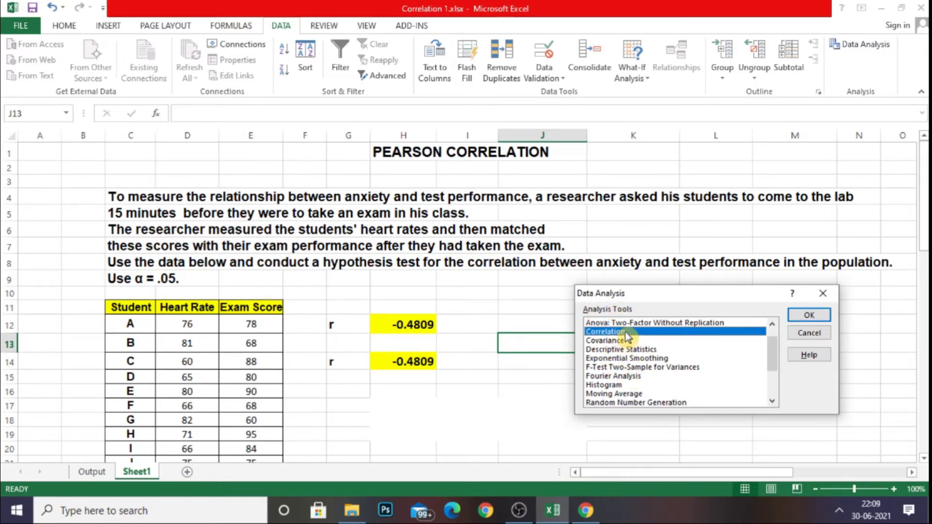
left_click(807, 320)
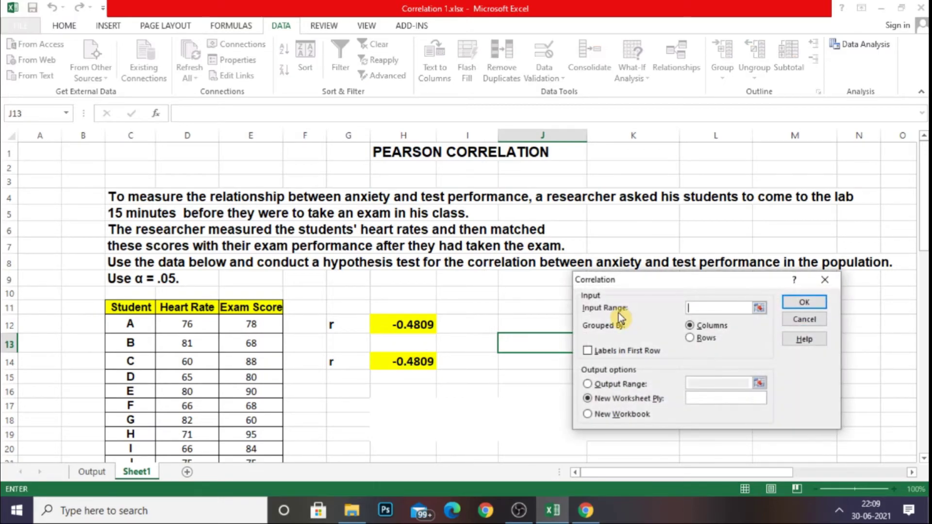
- Set the correlation input range to $D$11:$E$25 and treat the first row as labels
left_click_drag(698, 281, 640, 251)
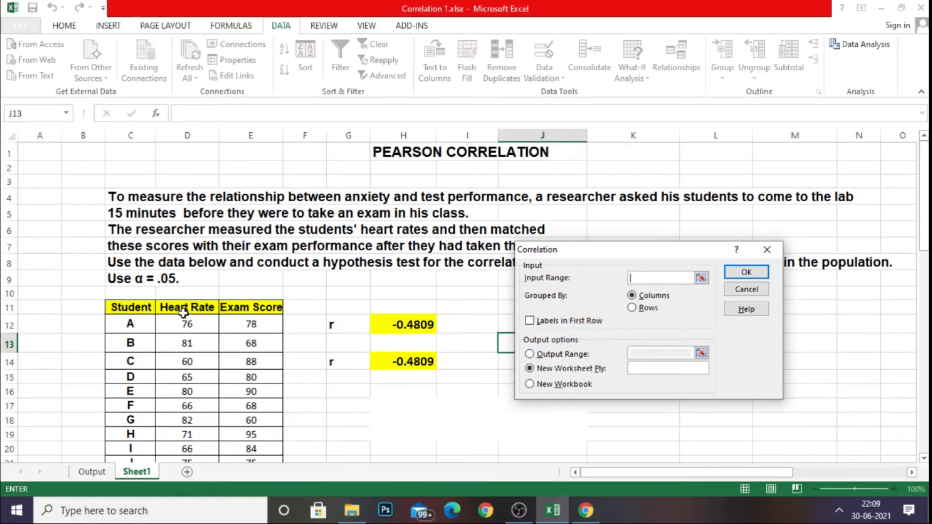
left_click_drag(184, 311, 247, 312)
left_click_drag(250, 392, 252, 442)
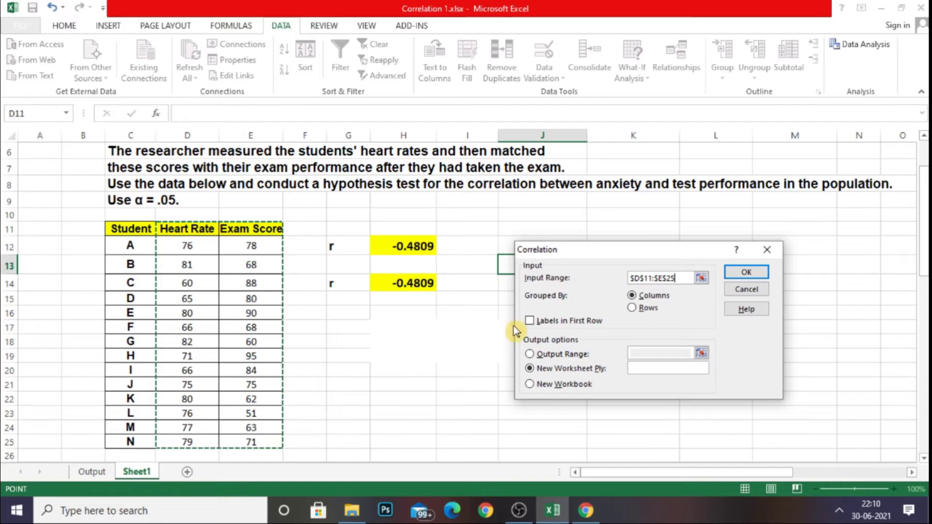
left_click(530, 322)
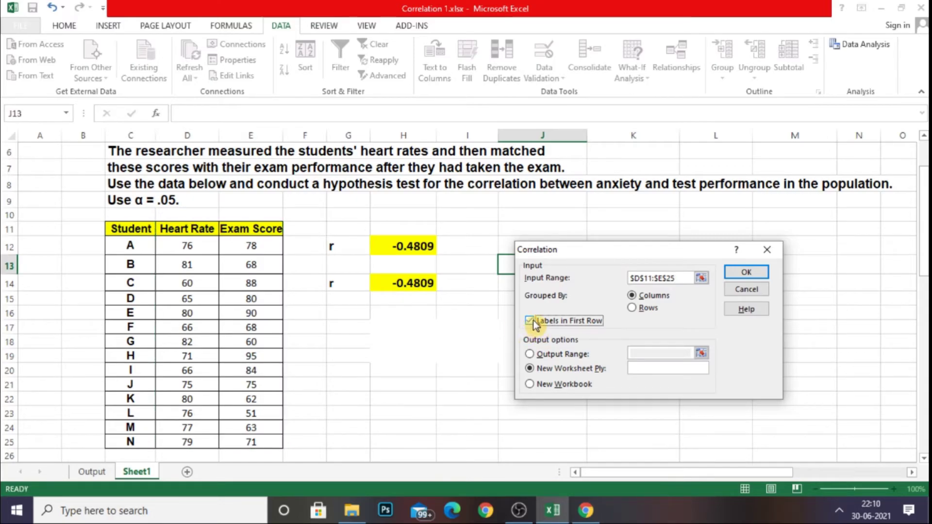
- Set the output range to $H$21 on the current sheet and run the correlation analysis
left_click(530, 354)
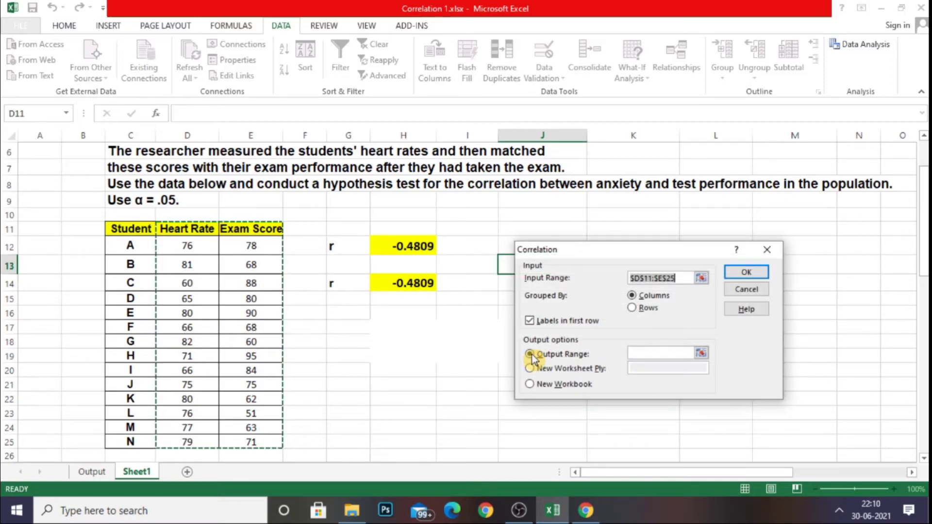
left_click_drag(625, 251, 699, 221)
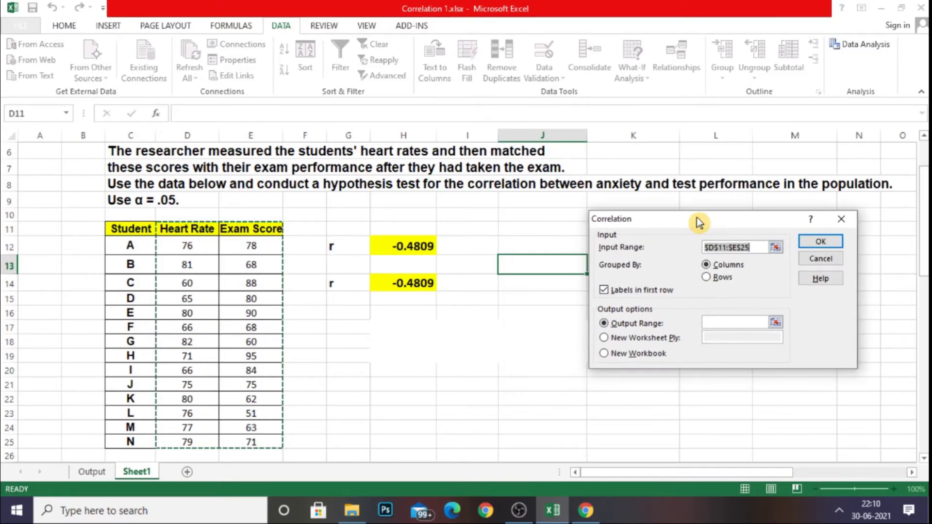
left_click(389, 315)
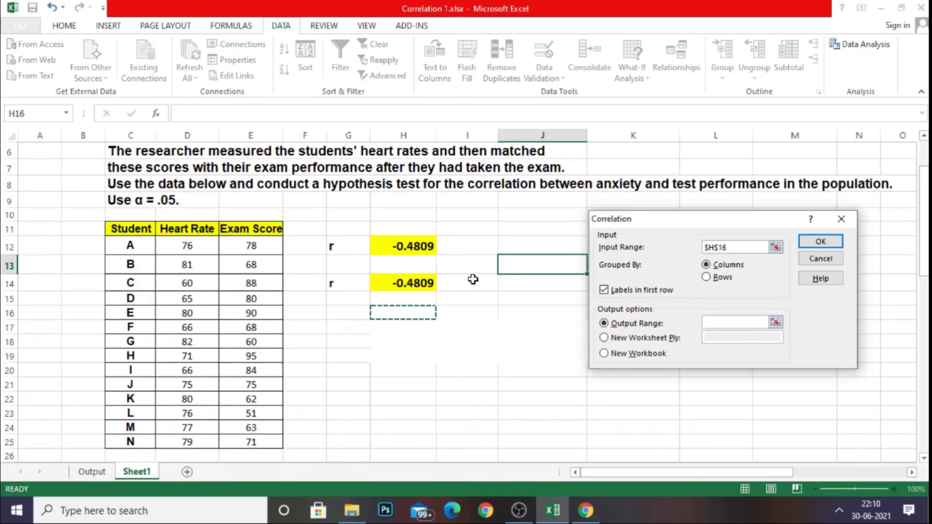
left_click(730, 322)
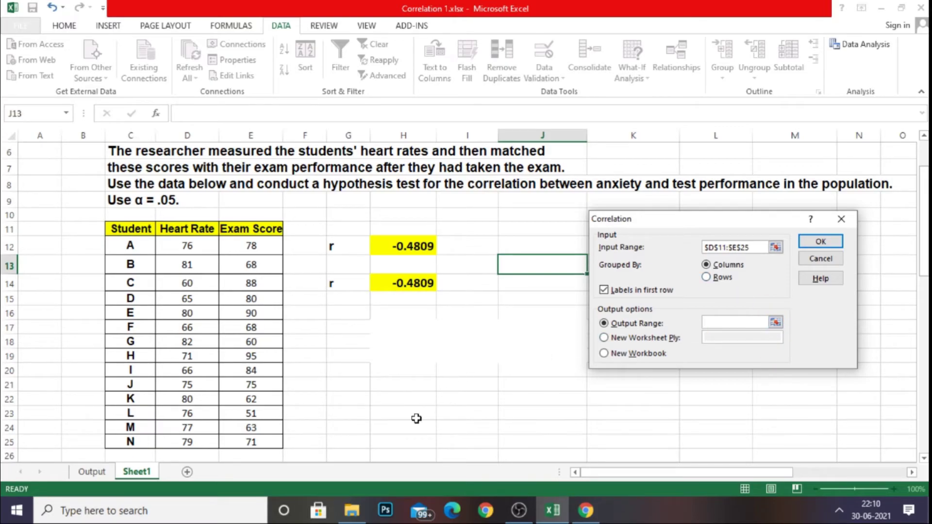
left_click(389, 387)
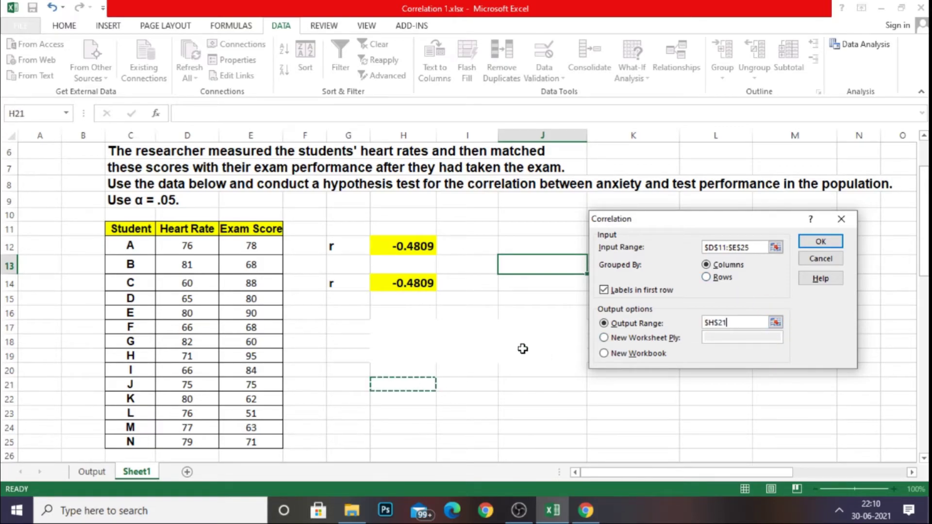
left_click(829, 244)
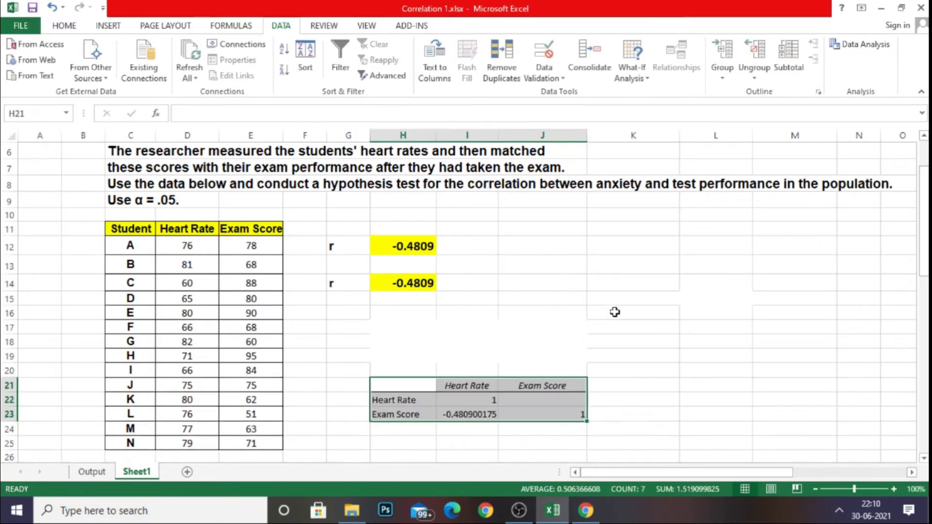
- Increase the font size of the correlation matrix in H21:J23 to 14
scroll(618, 310, "down", 2)
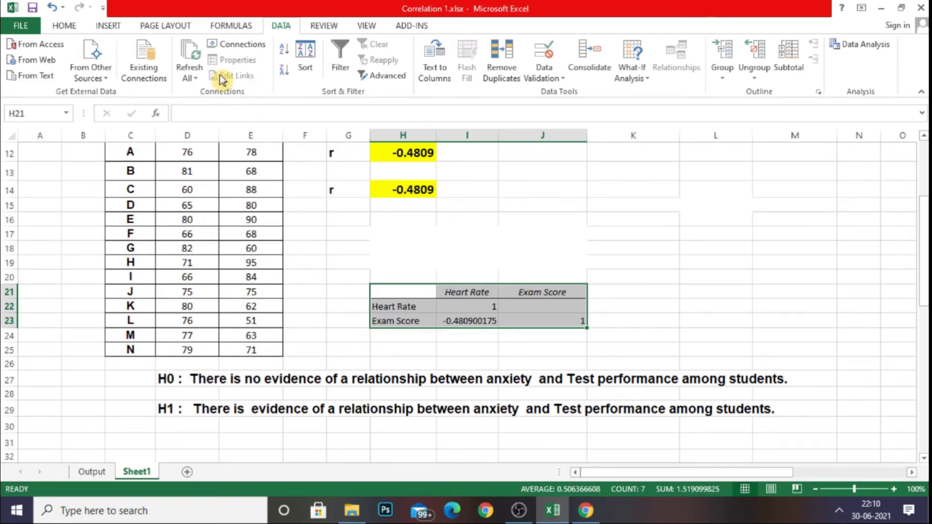
left_click(68, 27)
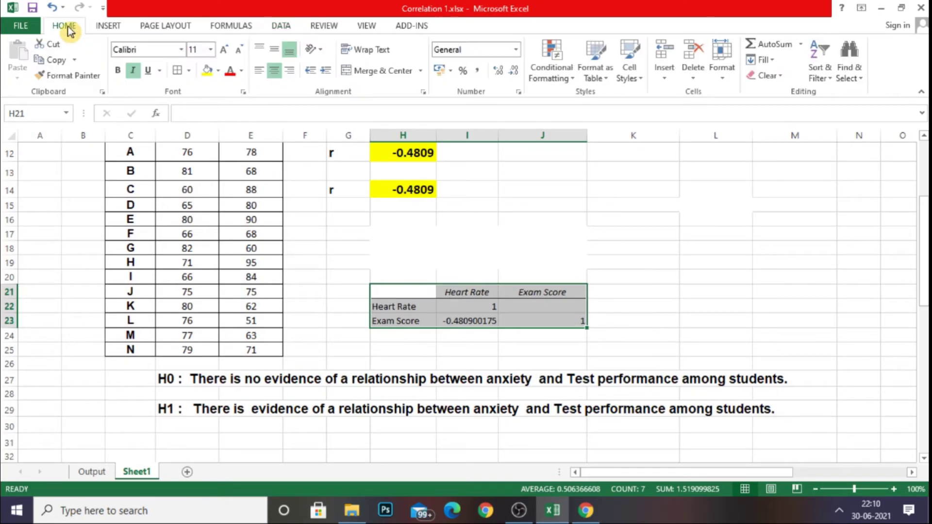
left_click(223, 49)
left_click(224, 49)
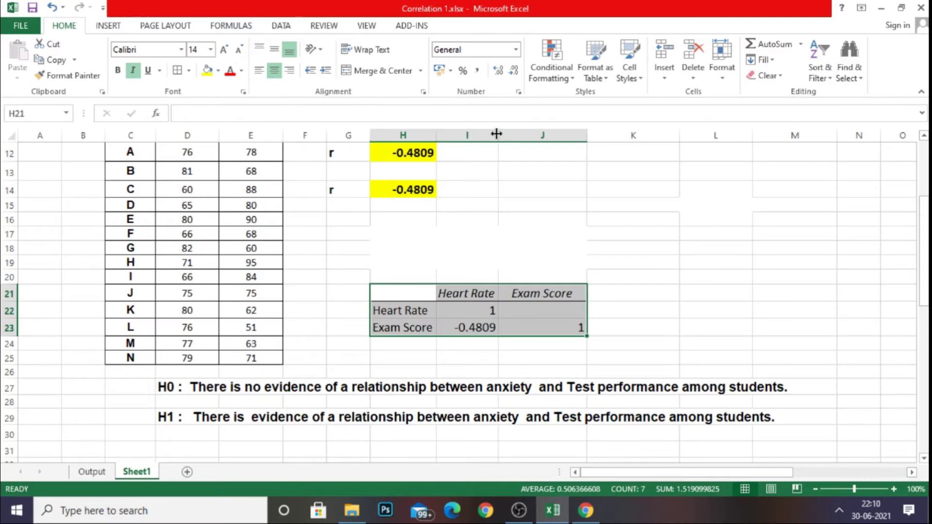
- Widen columns I and J slightly and make the correlation matrix text bold
left_click_drag(498, 134, 514, 137)
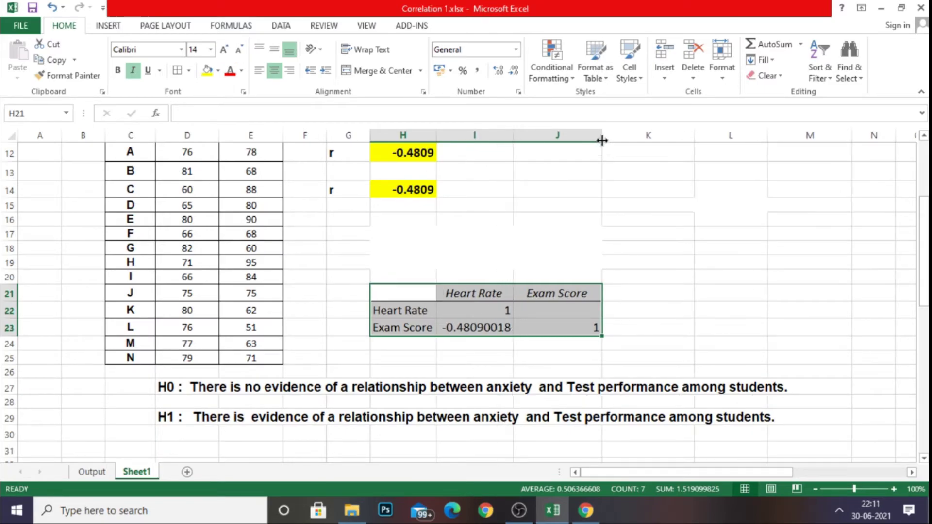
left_click_drag(602, 136, 617, 138)
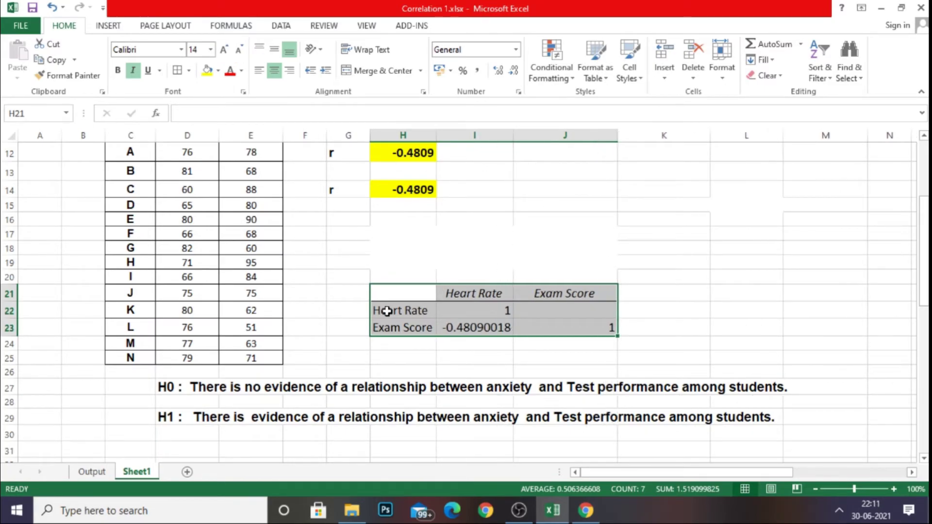
left_click(117, 75)
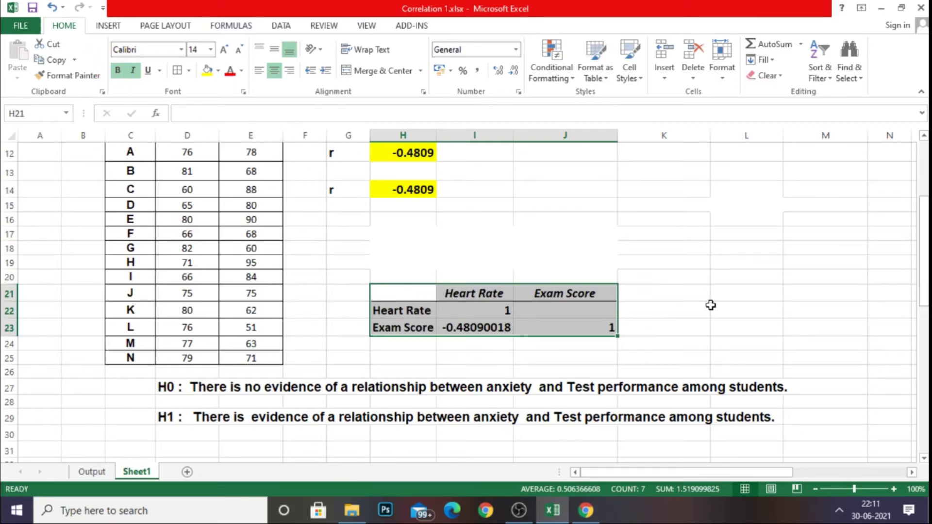
left_click(716, 298)
- Highlight the heart rate–exam score coefficient in cell I23 with a yellow fill
left_click(480, 330)
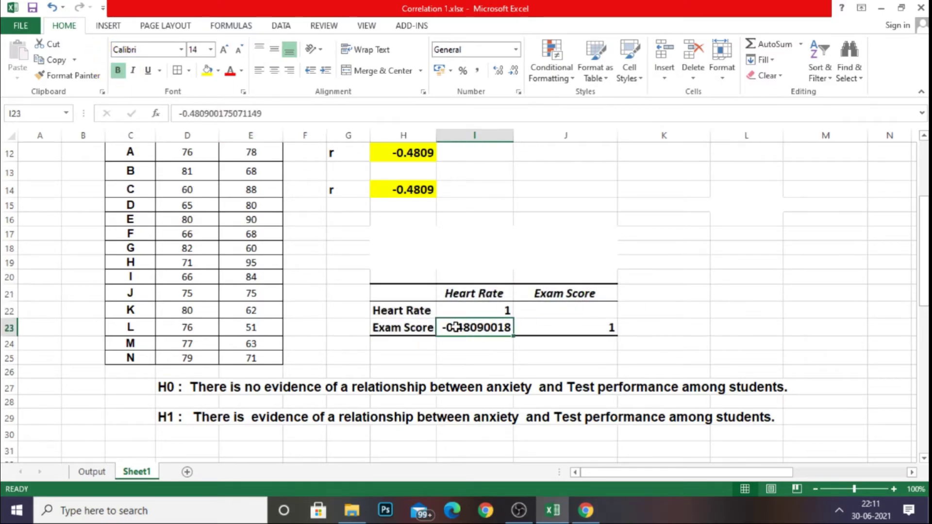
left_click(208, 71)
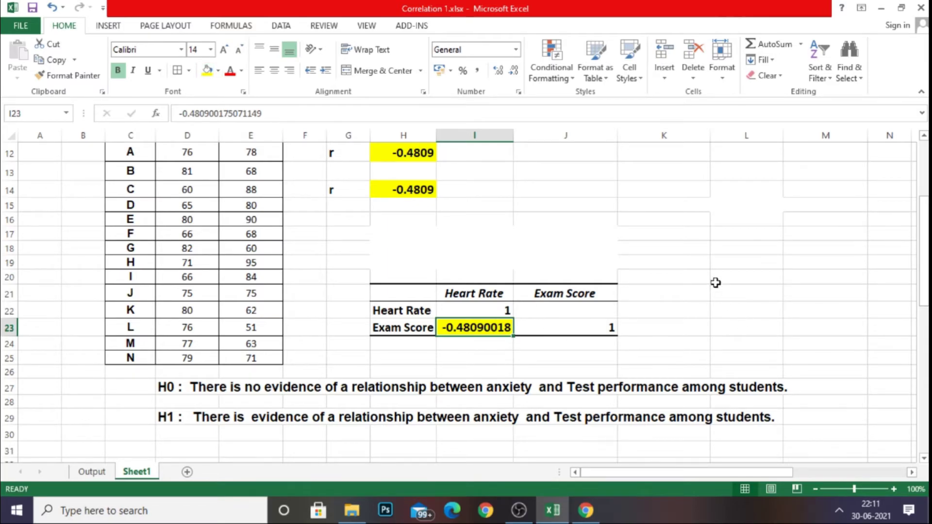
scroll(714, 281, "up", 1)
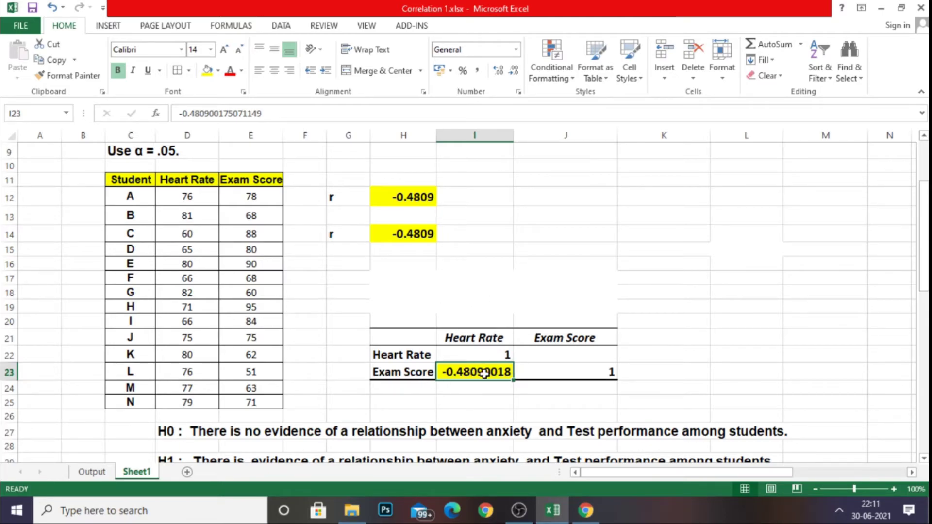
- Review the problem statement and computed r values, and open MegaStat's Correlation Matrix tool
scroll(526, 272, "up", 1)
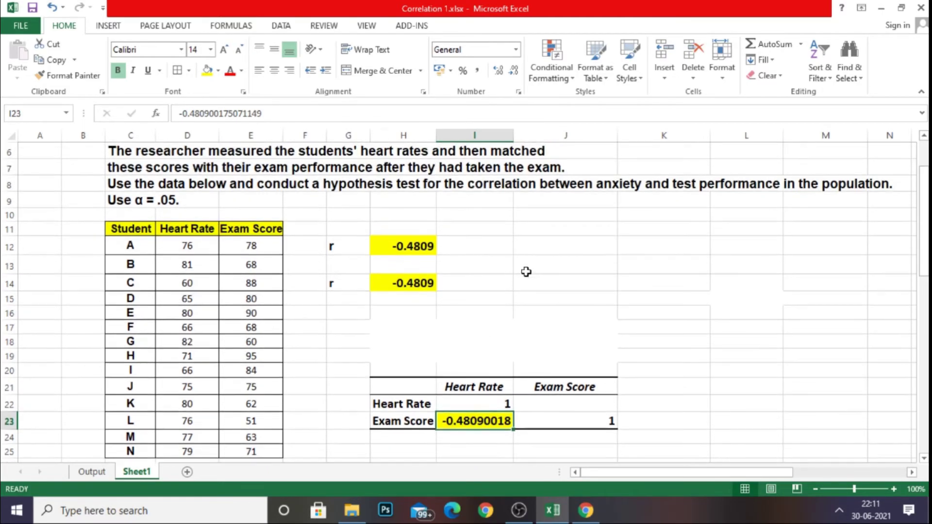
scroll(526, 272, "up", 1)
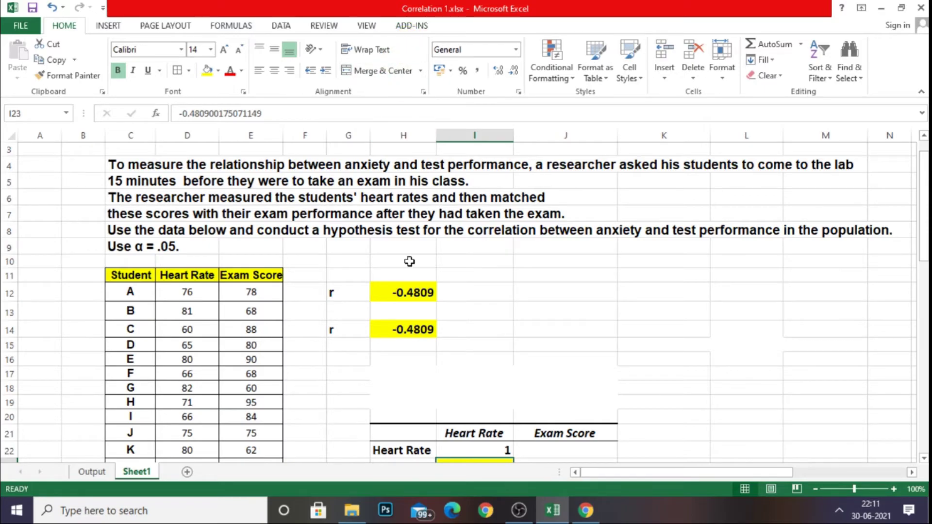
scroll(409, 260, "down", 2)
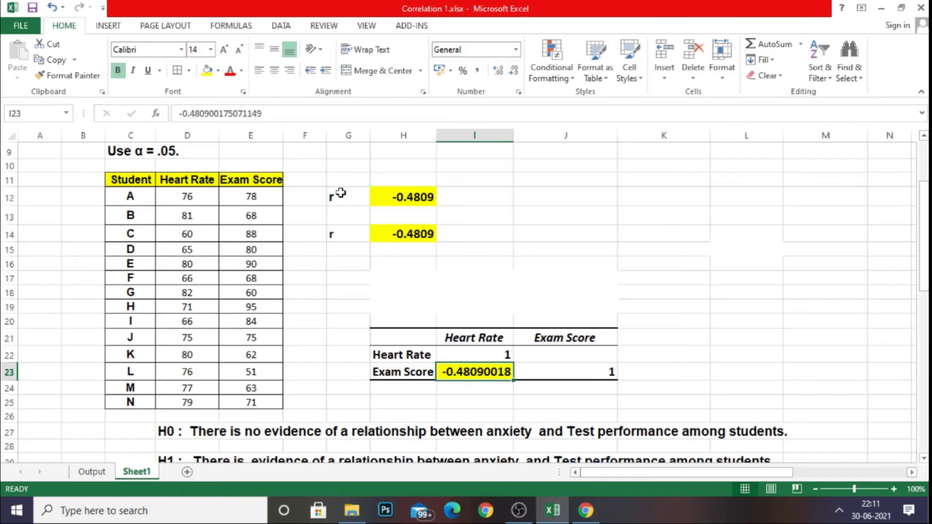
left_click(415, 27)
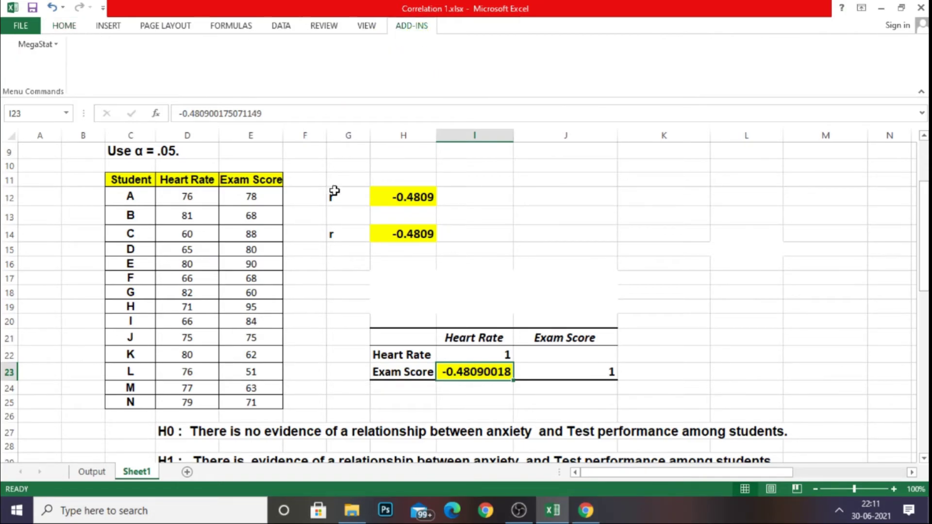
left_click(51, 45)
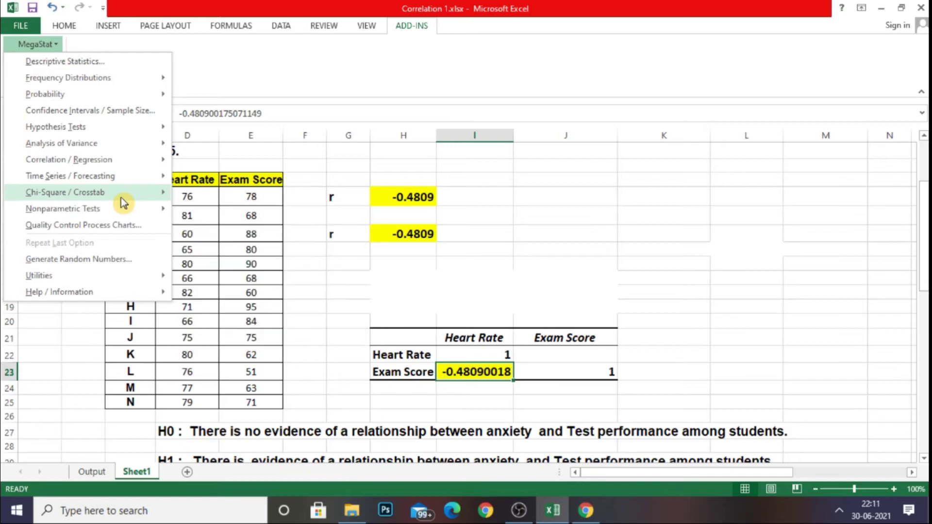
mouse_move(135, 166)
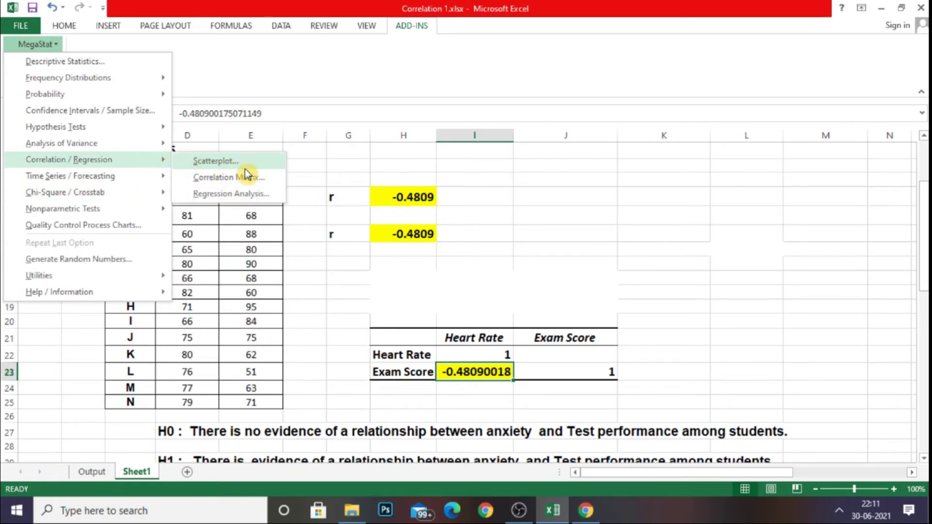
left_click(267, 179)
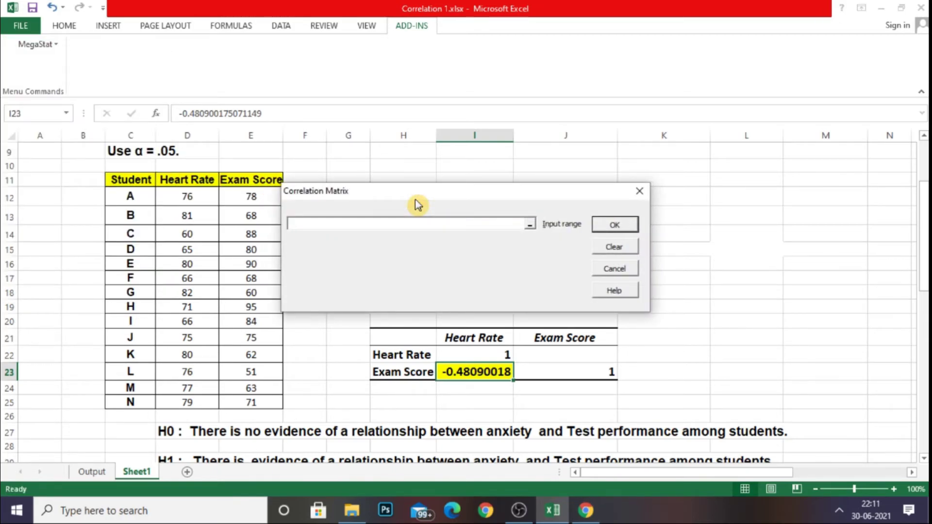
- Set the correlation matrix input range to Sheet1!$D$11:$E$25, including the headers, and run the analysis
left_click_drag(440, 193, 519, 169)
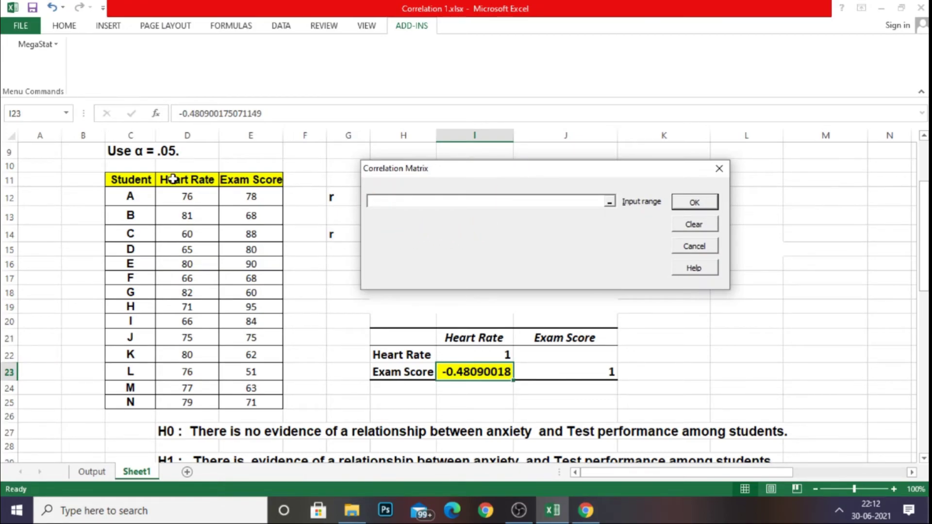
left_click_drag(173, 179, 250, 402)
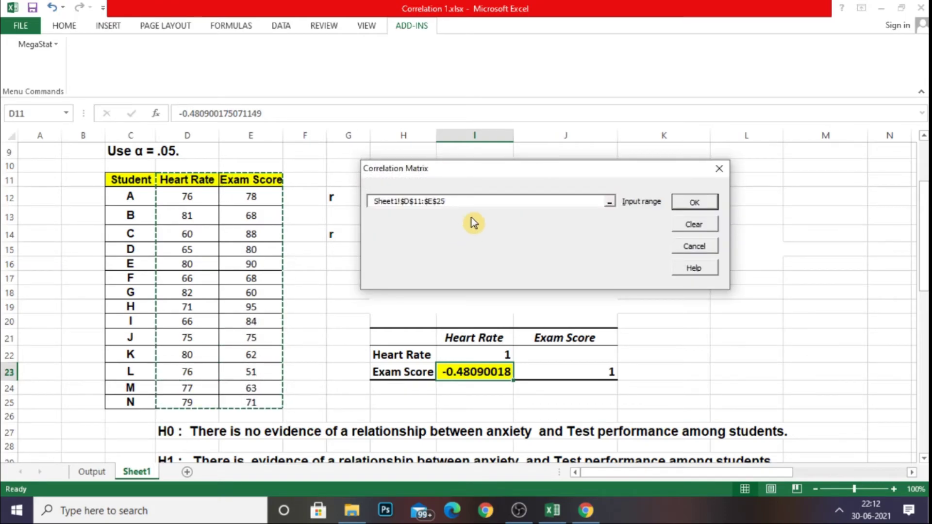
left_click(692, 204)
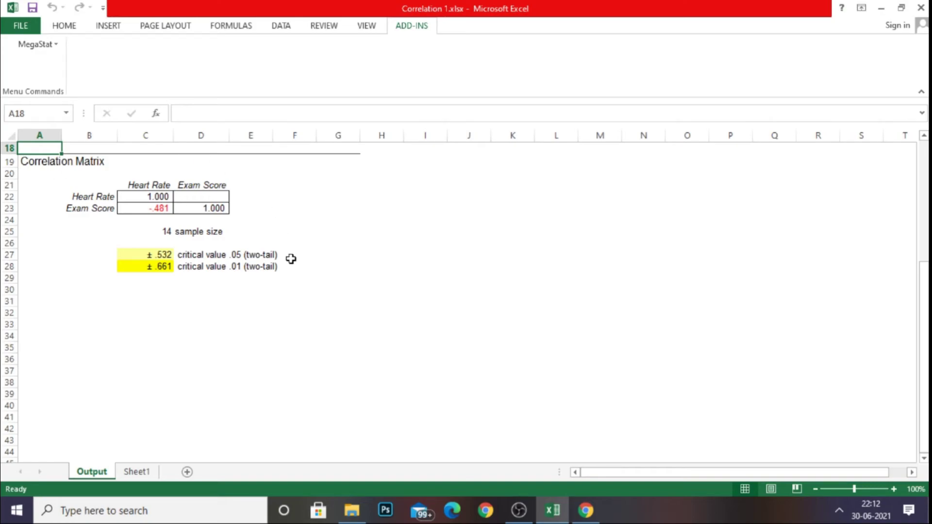
- Highlight the heart rate–exam score coefficient in cell C23 of the Output sheet with a yellow fill
left_click(162, 207)
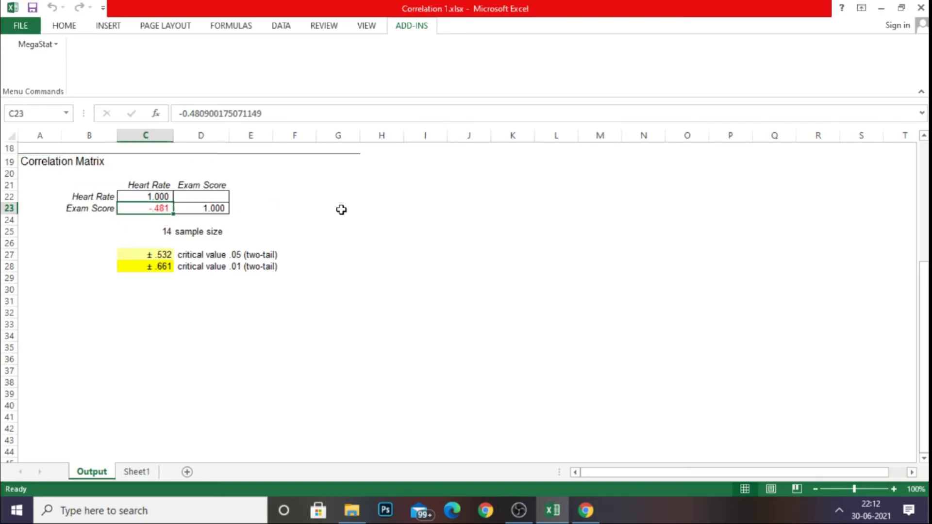
left_click(61, 26)
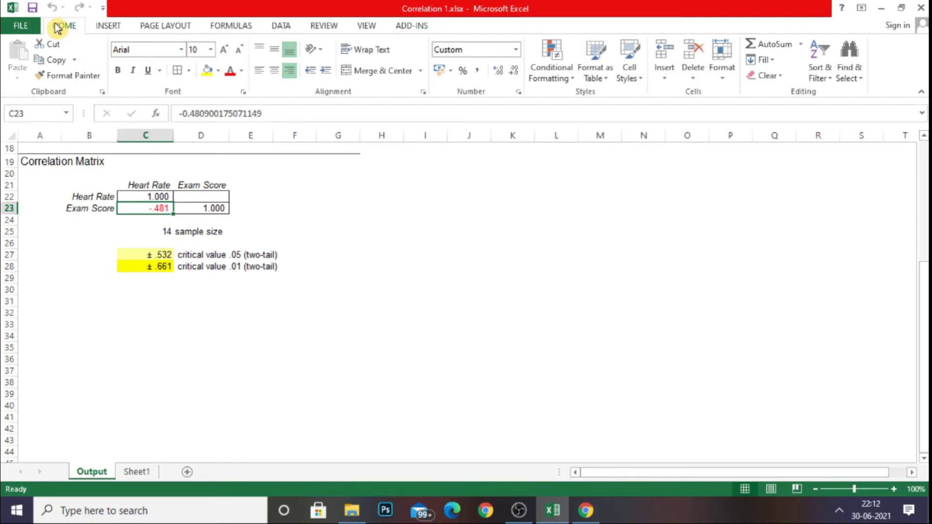
left_click(207, 71)
left_click(330, 198)
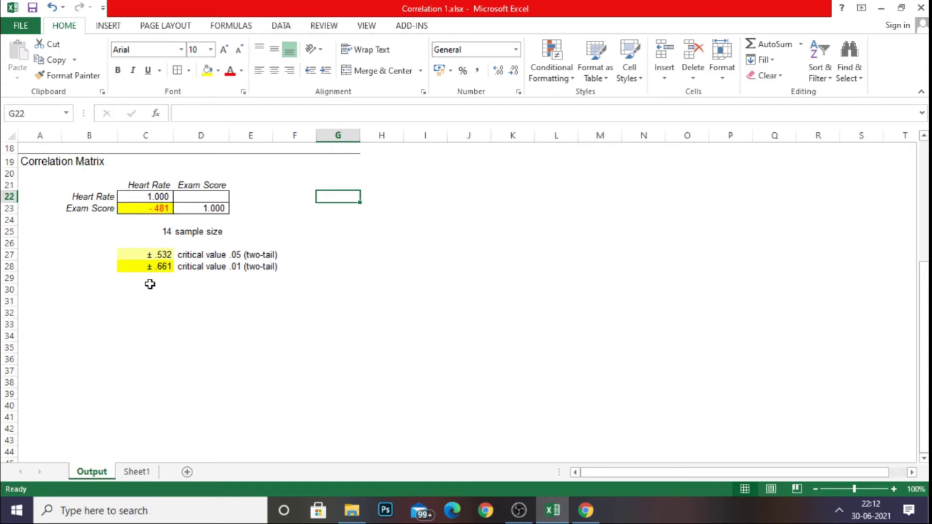
- Compare the Output sheet with the Sheet1 results, and examine the critical value table, decision rules and problem statement
left_click(137, 471)
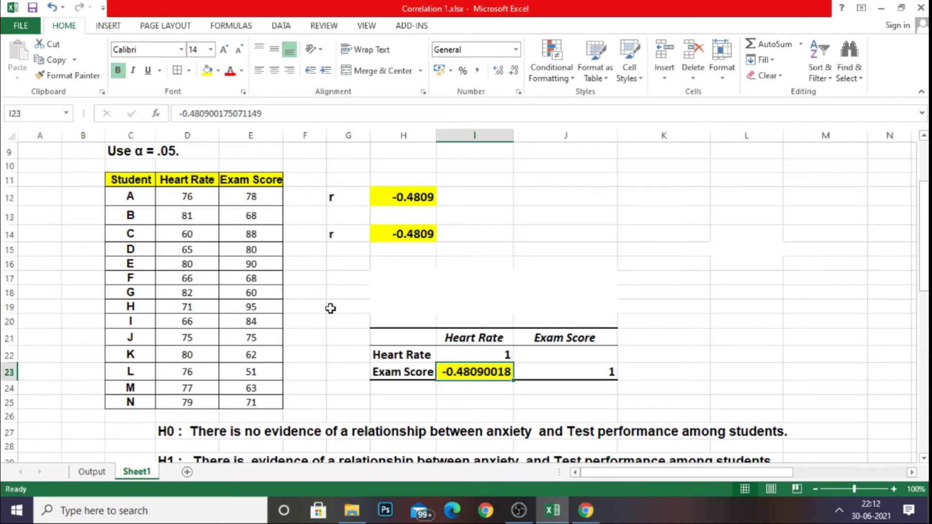
left_click(91, 471)
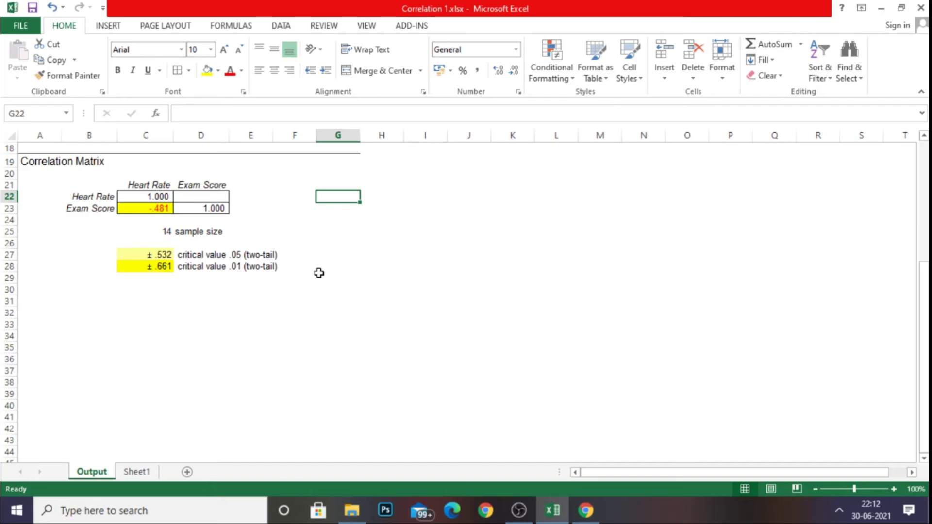
left_click(152, 473)
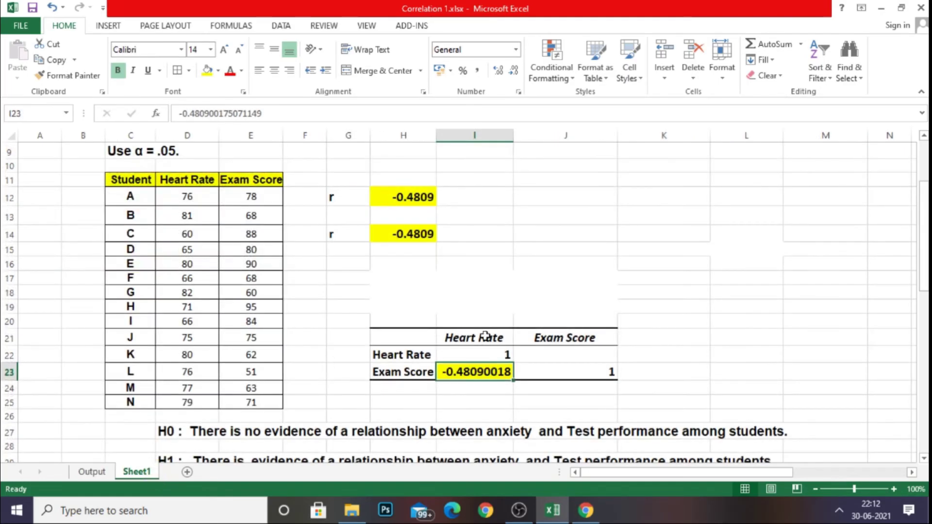
scroll(509, 330, "down", 5)
scroll(776, 384, "down", 2)
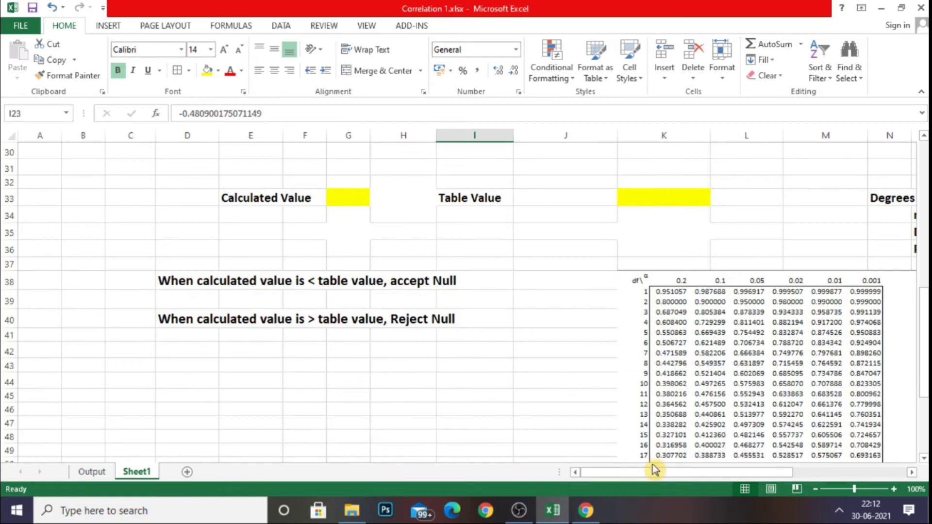
left_click_drag(618, 475, 819, 474)
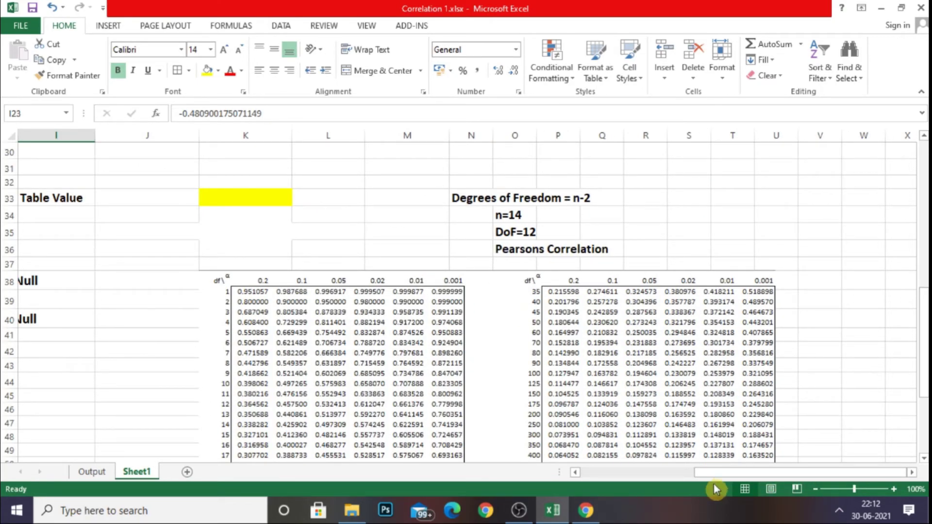
left_click_drag(726, 473, 613, 472)
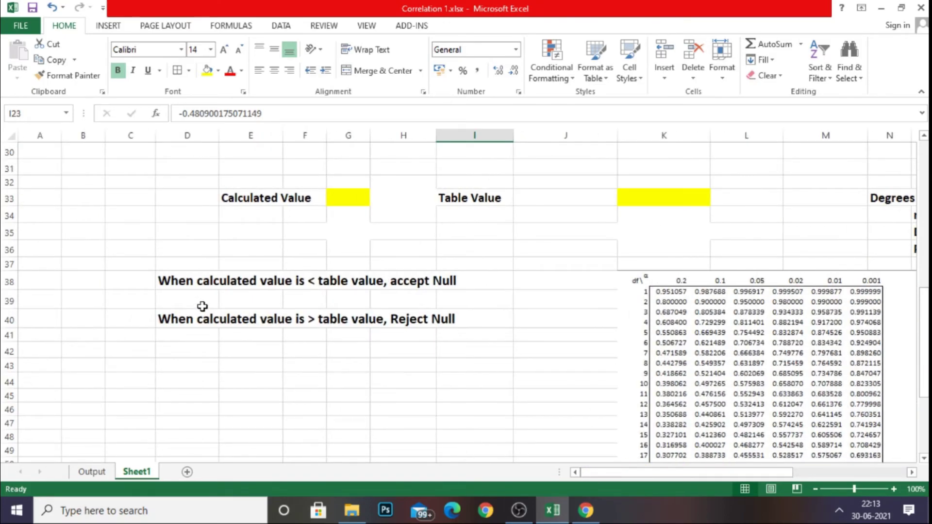
scroll(203, 305, "up", 6)
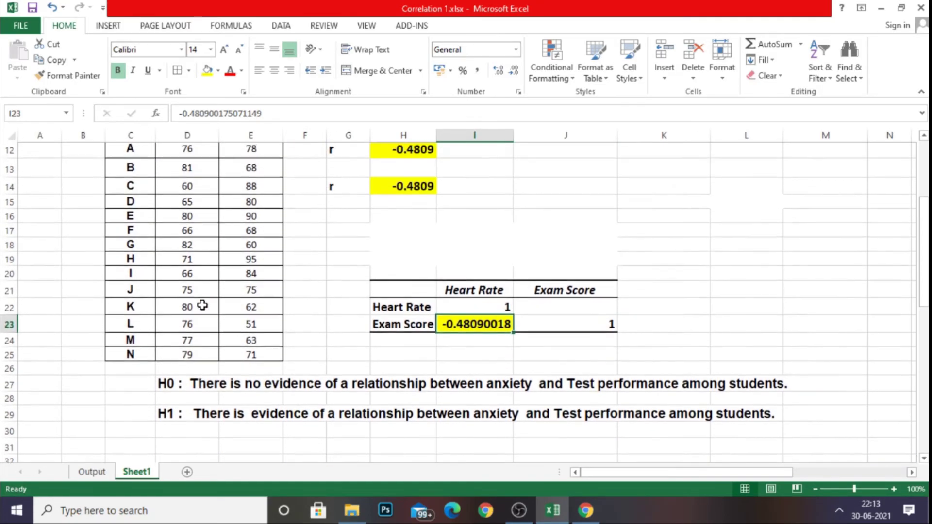
scroll(202, 306, "up", 2)
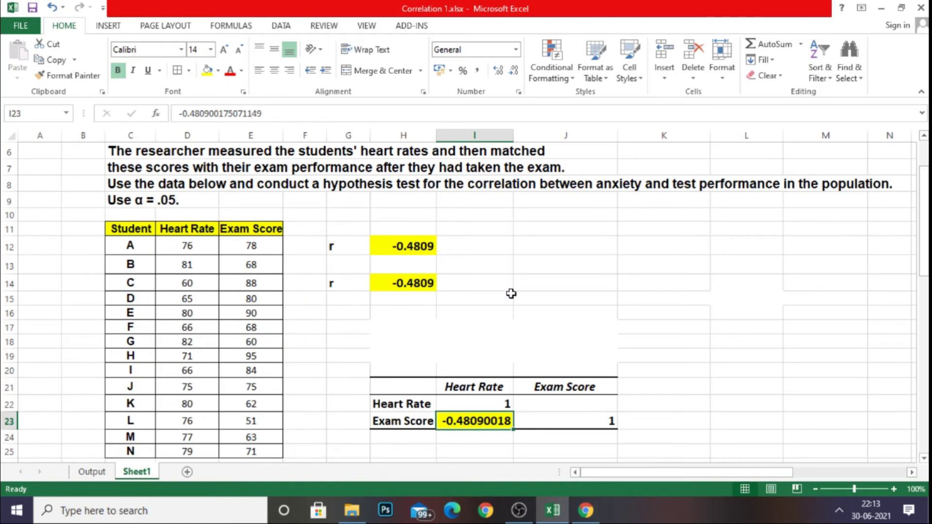
scroll(496, 250, "up", 1)
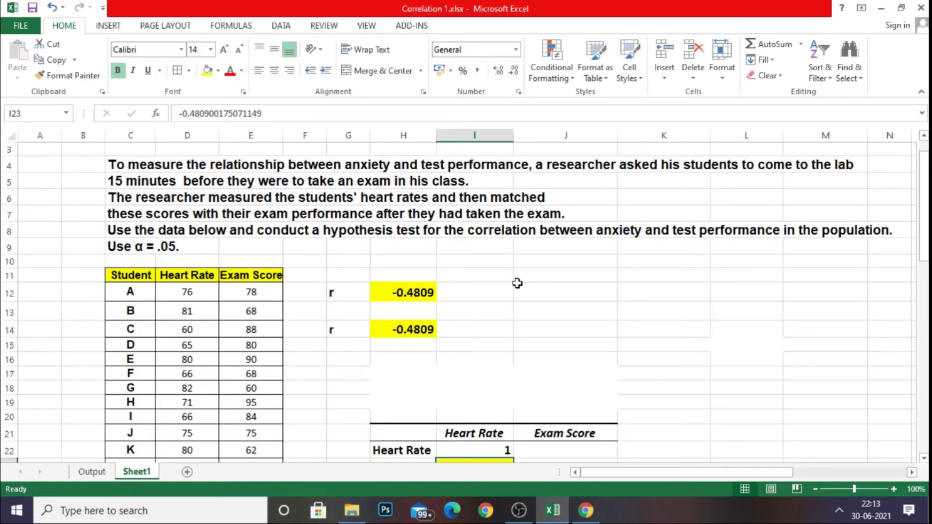
- Enter -0.48 as the Calculated Value in cell G33 of Sheet1
scroll(516, 284, "down", 6)
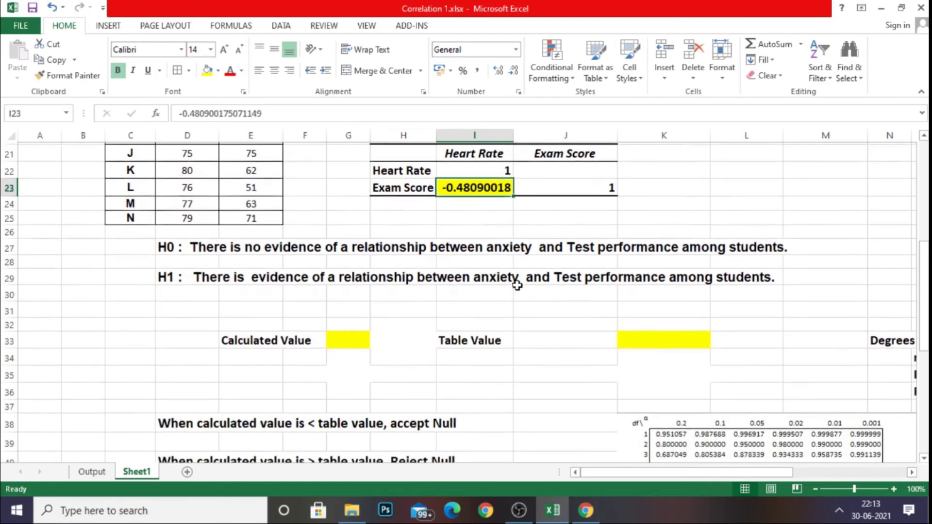
left_click(351, 341)
scroll(479, 304, "up", 4)
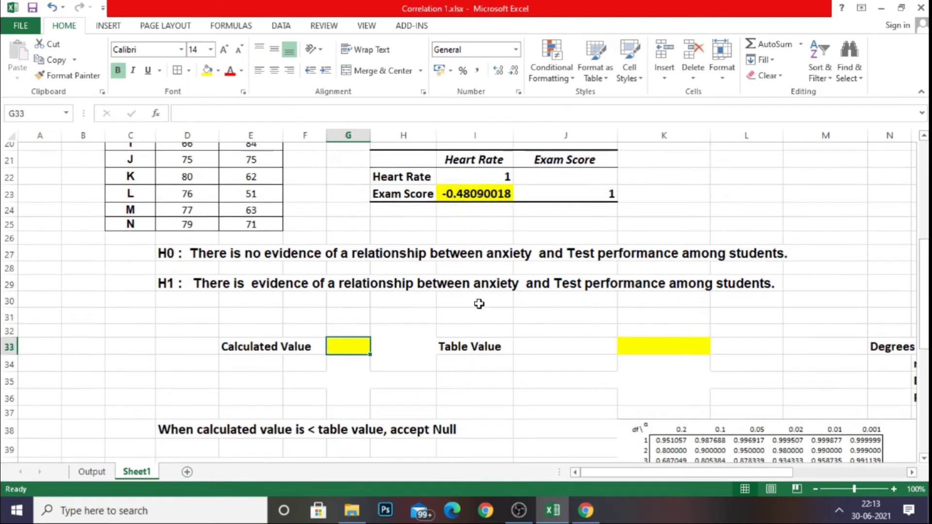
scroll(479, 303, "up", 1)
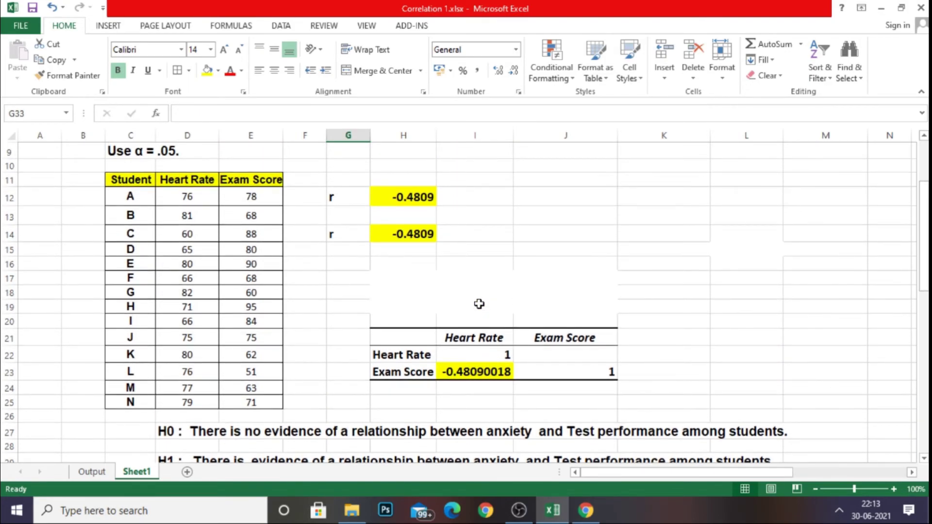
scroll(479, 304, "down", 4)
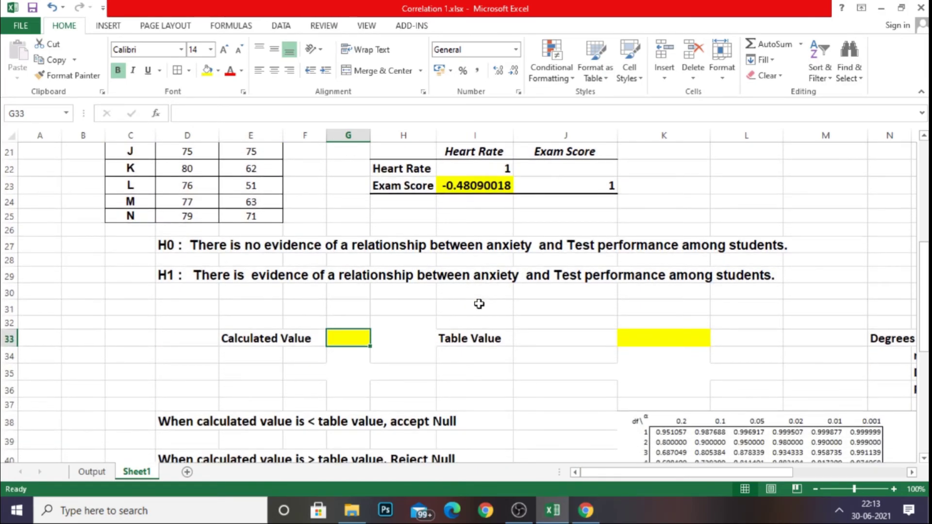
type("-0.48")
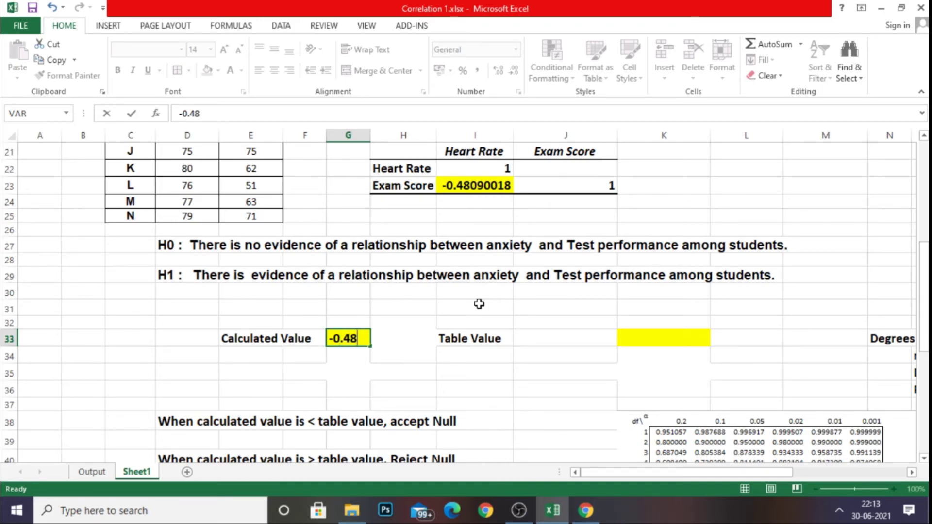
left_click(239, 363)
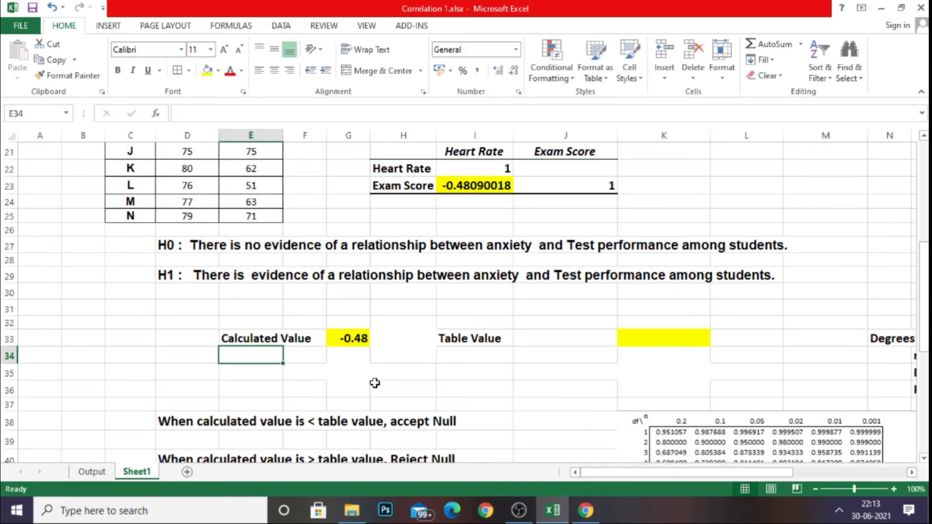
- Look up the critical value for 12 degrees of freedom at α = 0.05 and enter -0.532 as the Table Value in cell K33
left_click(640, 334)
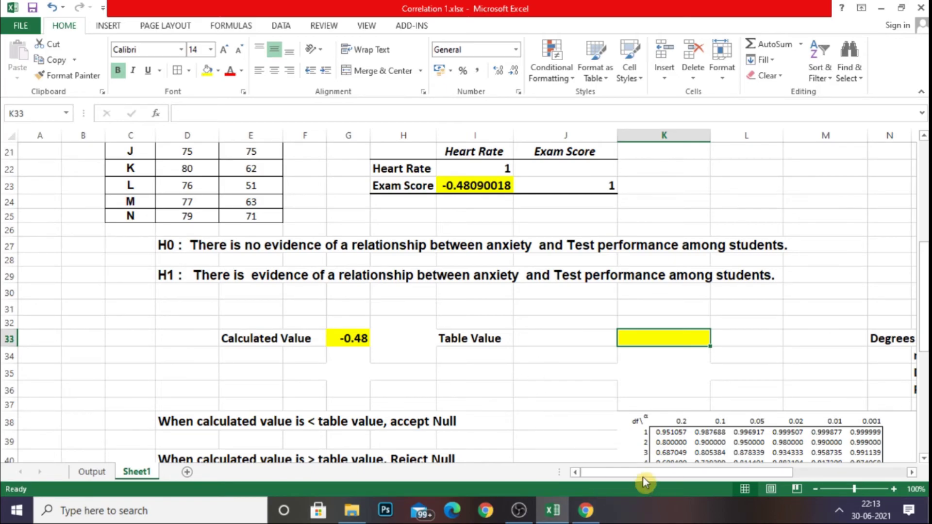
left_click_drag(640, 471, 724, 485)
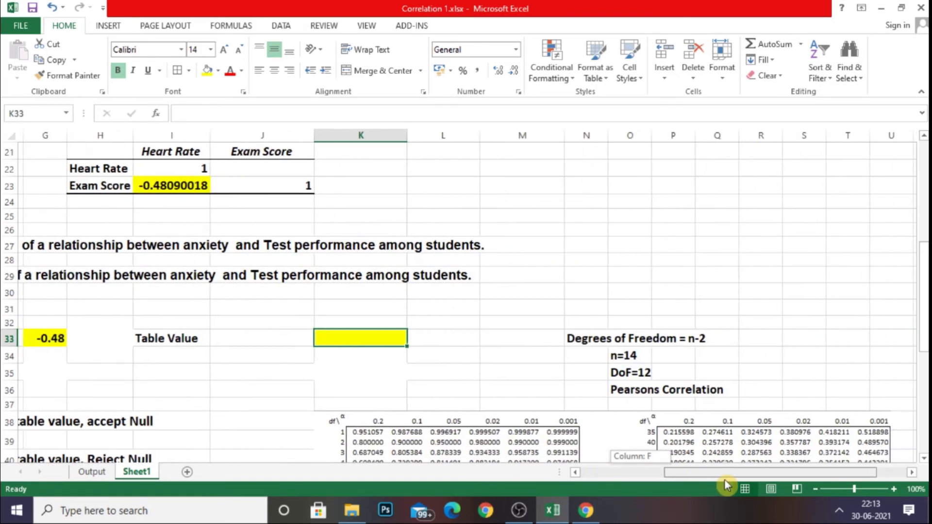
scroll(712, 384, "down", 2)
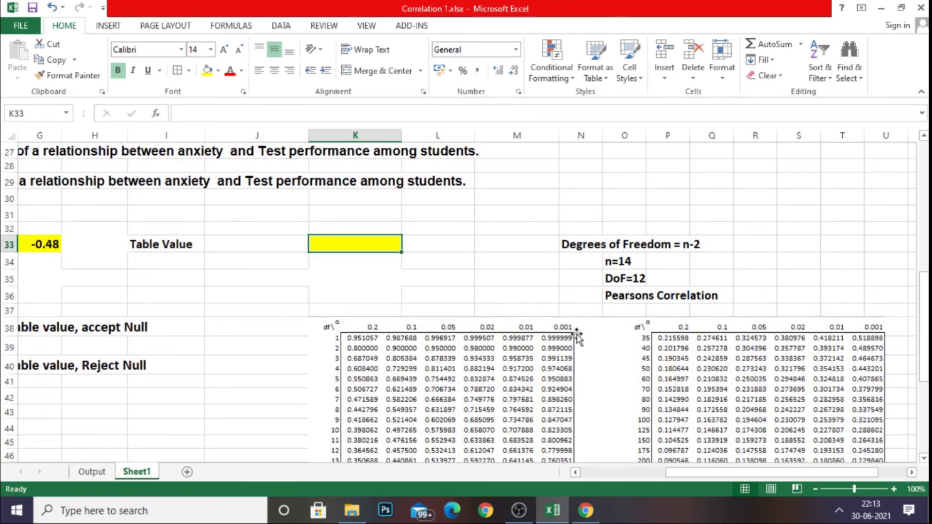
scroll(575, 335, "down", 2)
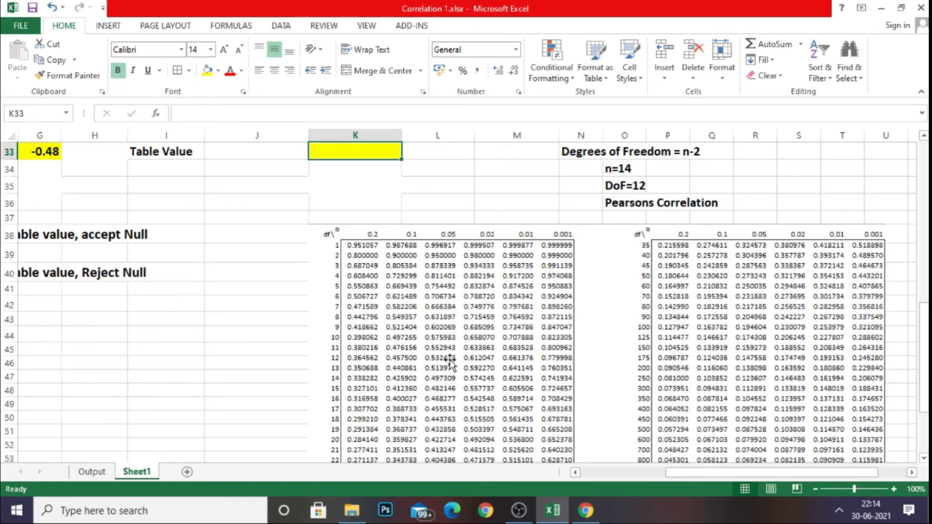
scroll(336, 305, "up", 1)
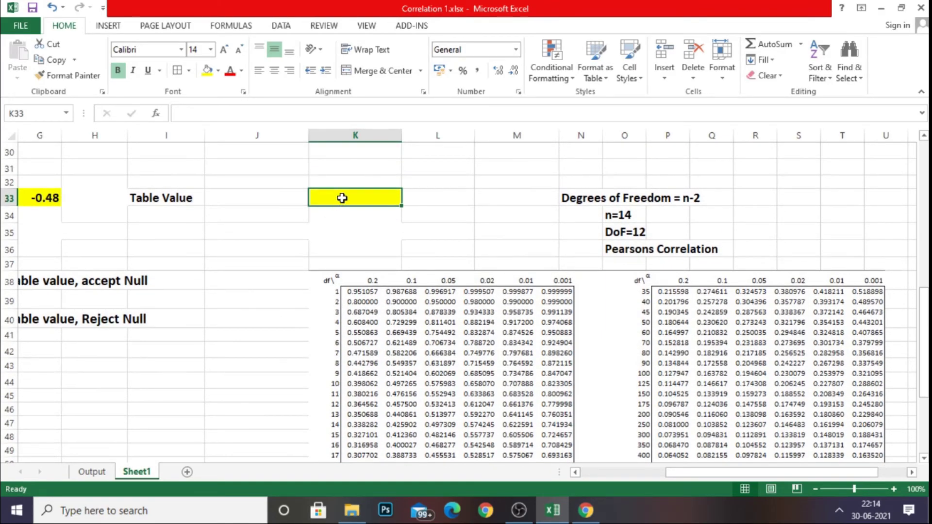
scroll(336, 286, "up", 1)
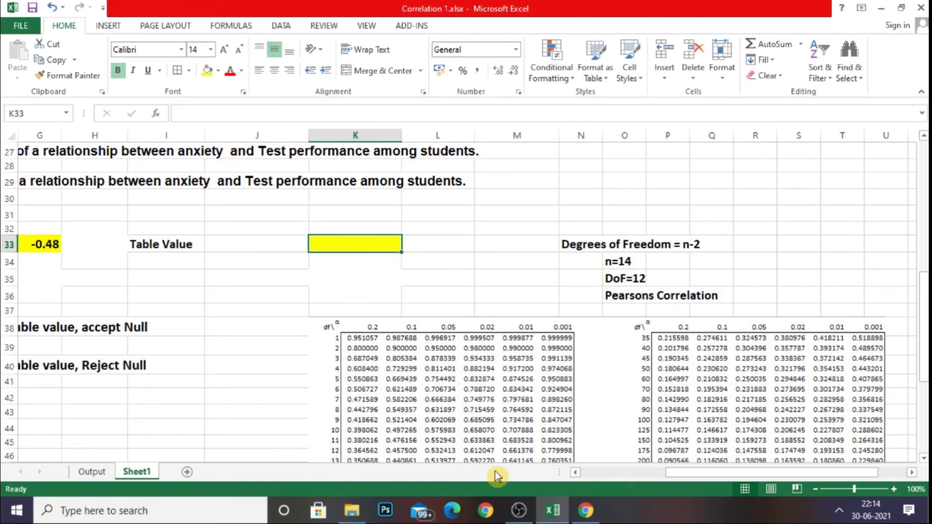
left_click_drag(676, 479, 633, 481)
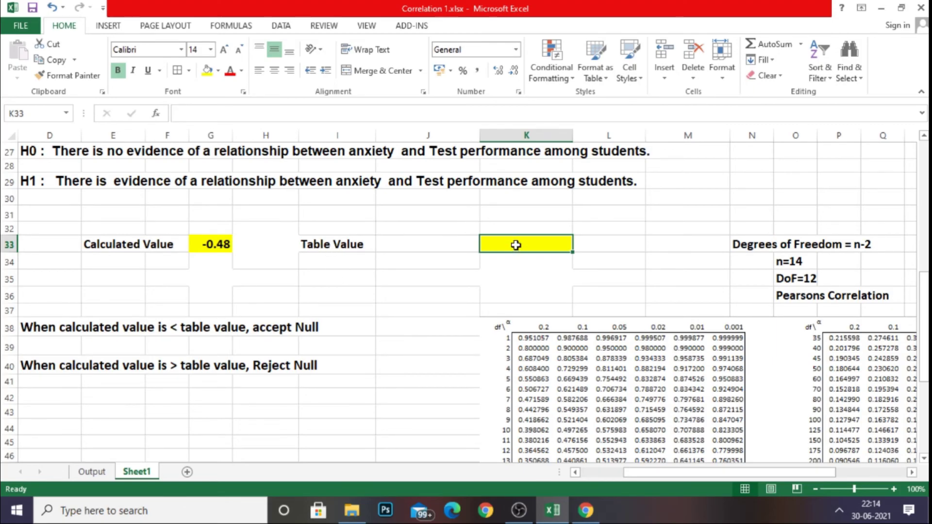
type("-")
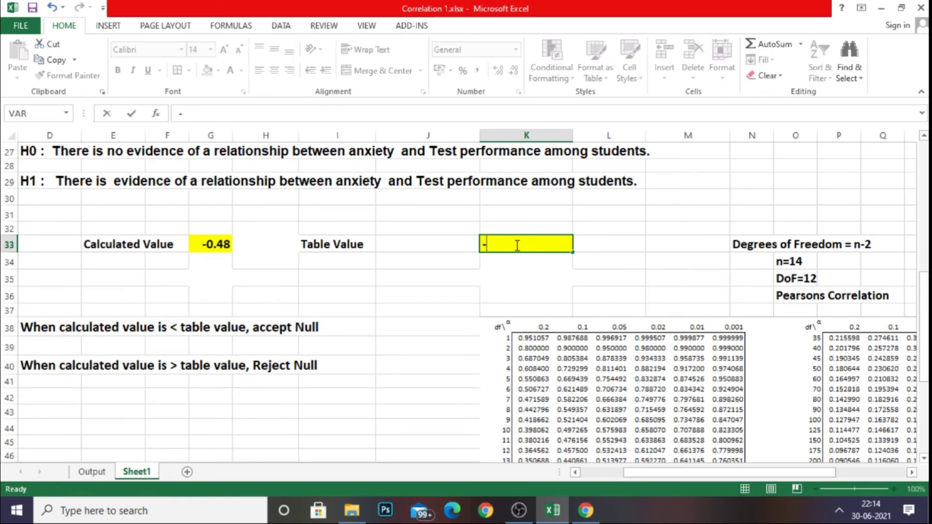
type("0.53")
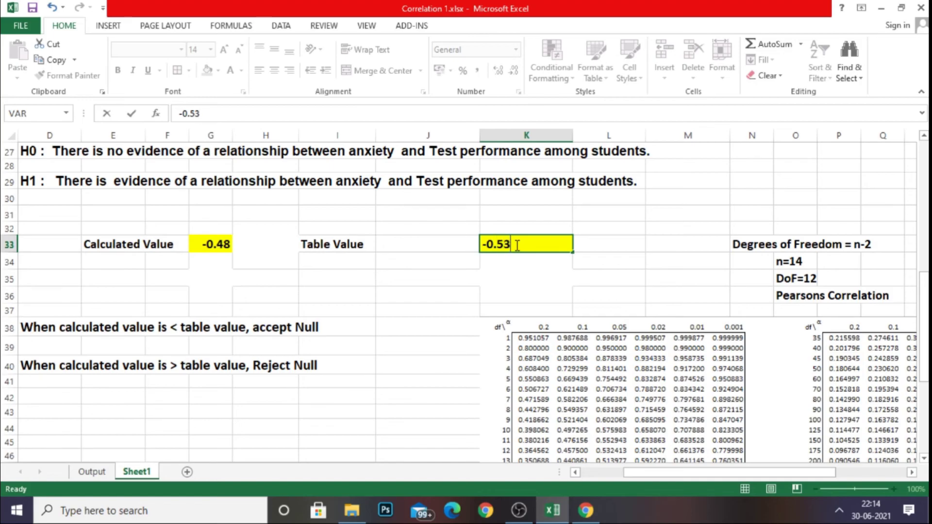
type("2")
left_click(426, 263)
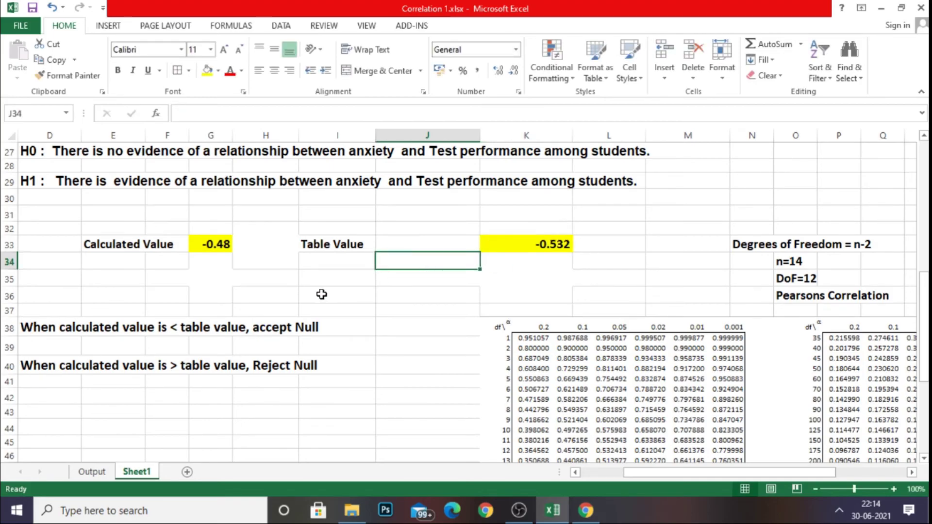
- Check the critical values on the Output sheet, and review the Sheet1 decision rules, hypotheses, problem statement and correlation results
left_click(92, 472)
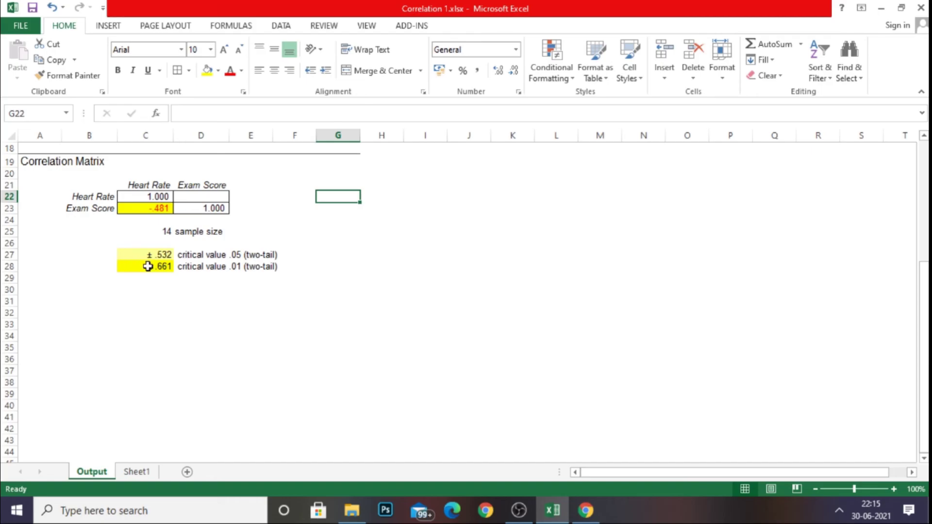
left_click(138, 473)
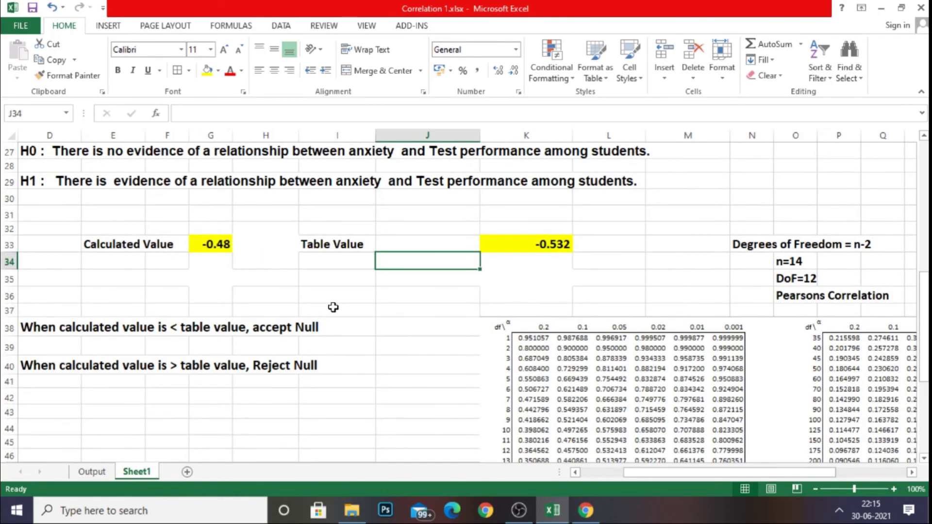
left_click(594, 510)
left_click_drag(698, 473, 655, 474)
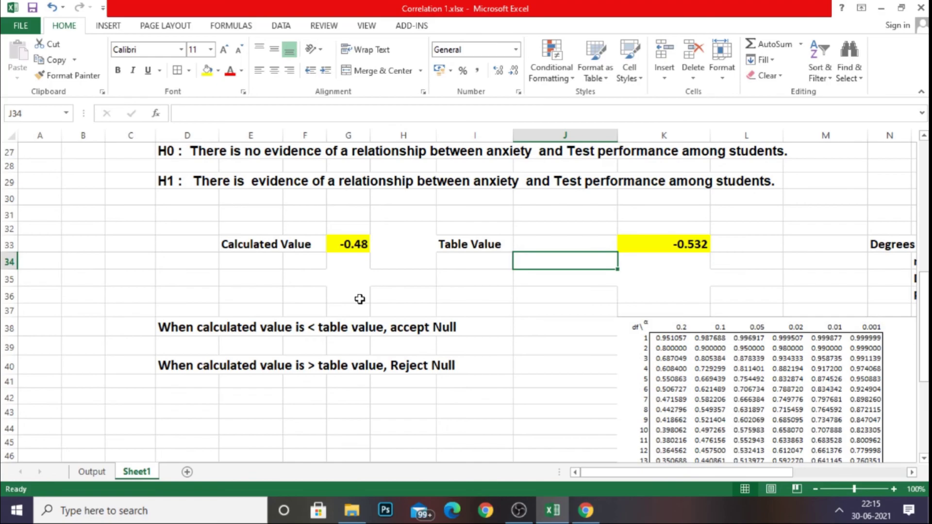
scroll(357, 297, "up", 1)
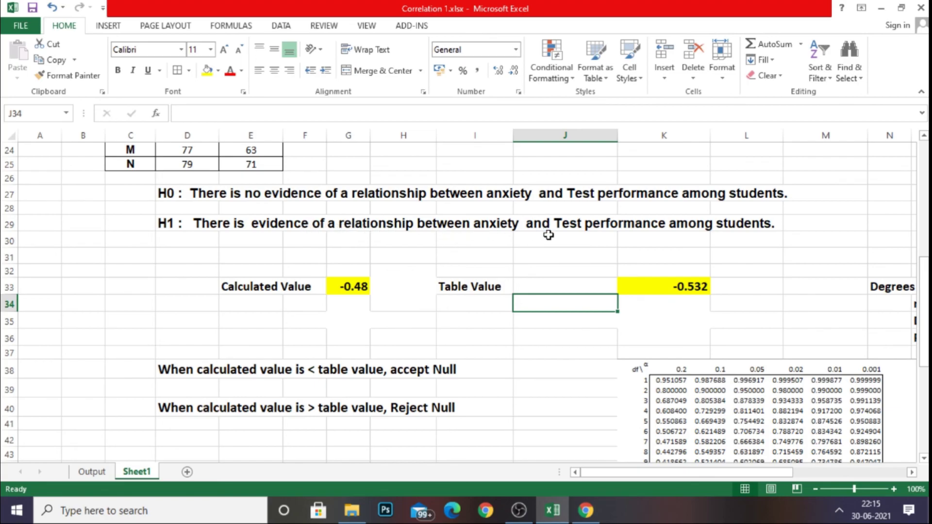
scroll(549, 235, "up", 8)
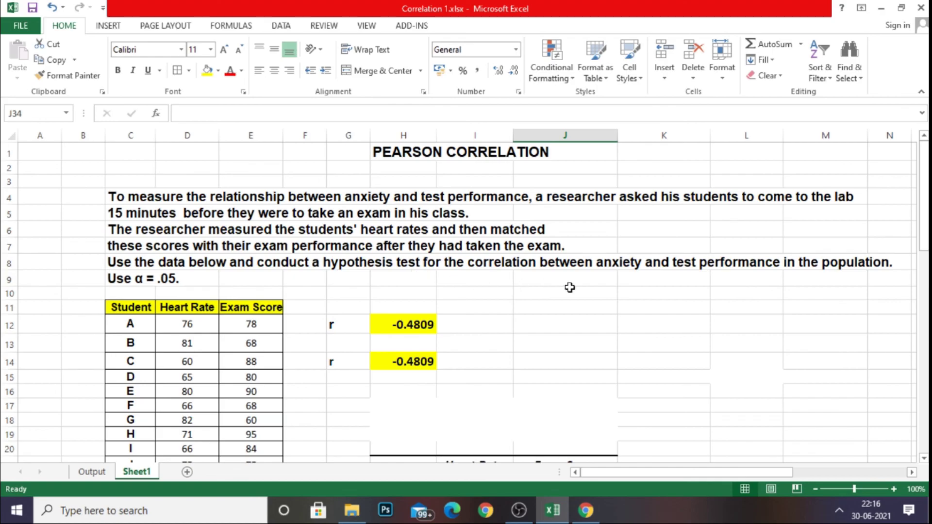
scroll(570, 287, "down", 5)
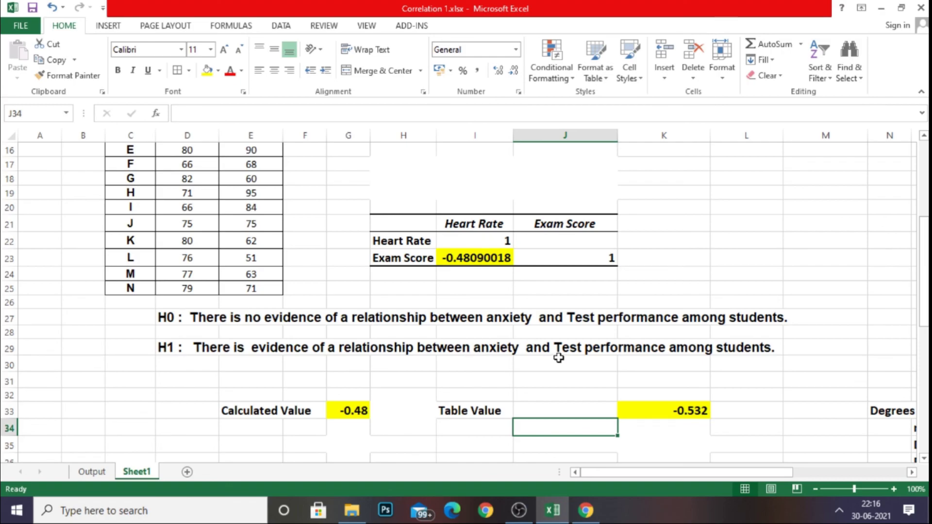
scroll(383, 271, "up", 5)
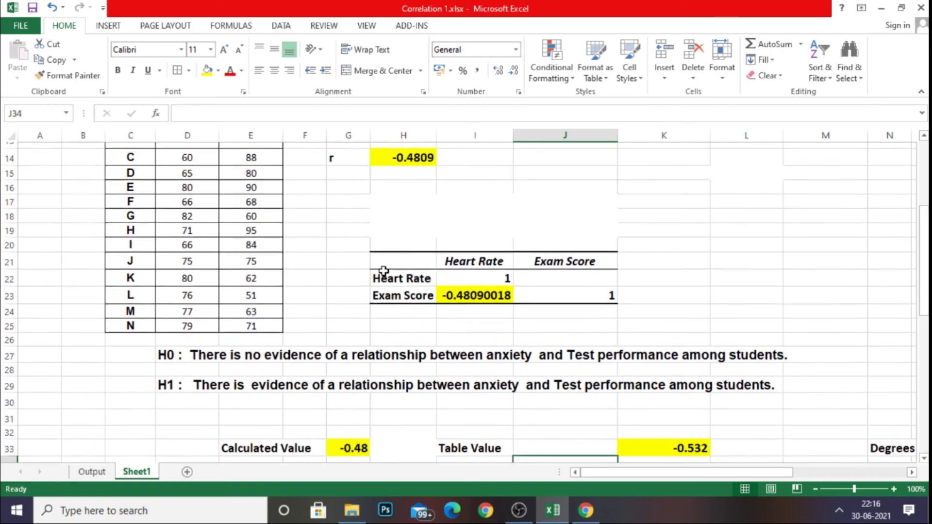